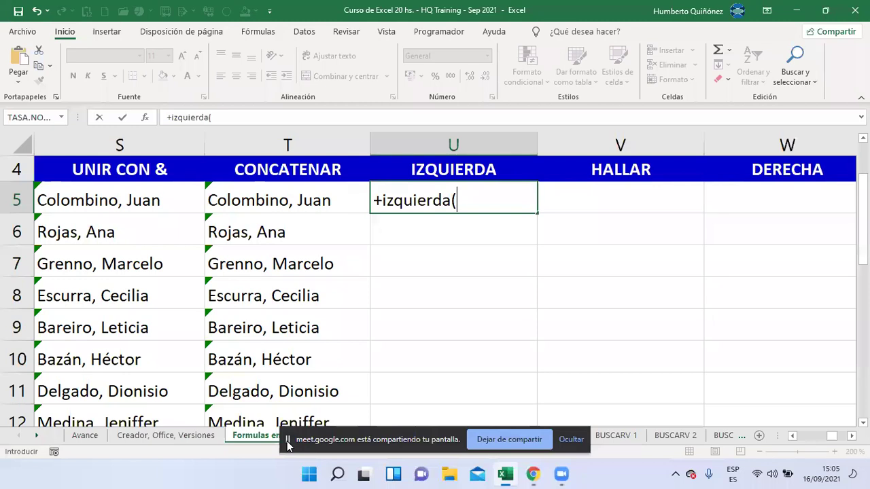
- Move the Meet screen-sharing notice to the top and bring the Google Meet call forward
{"action": "mouse_move", "coordinate": [288, 445]}
{"action": "left_mouse_down"}
{"action": "mouse_move", "coordinate": [322, 87]}
{"action": "mouse_move", "coordinate": [289, 5]}
{"action": "left_mouse_up"}
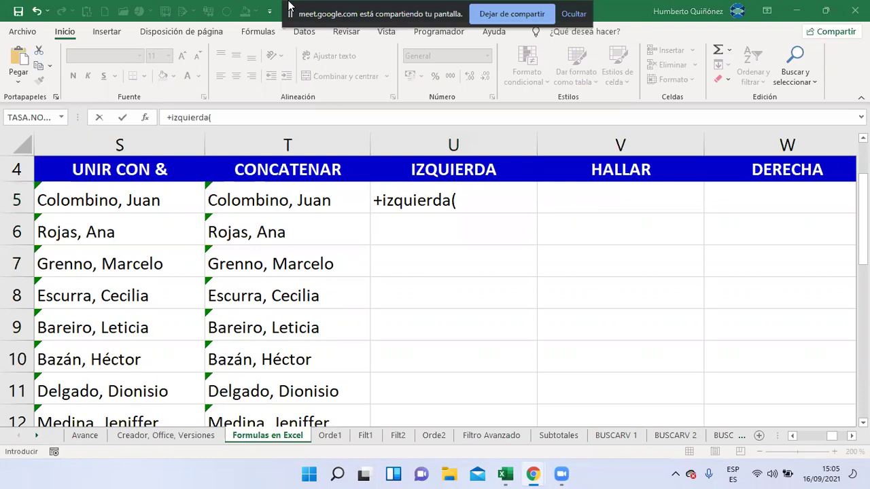
{"action": "key", "text": "alt+Tab"}
{"action": "key", "text": "alt+Tab"}
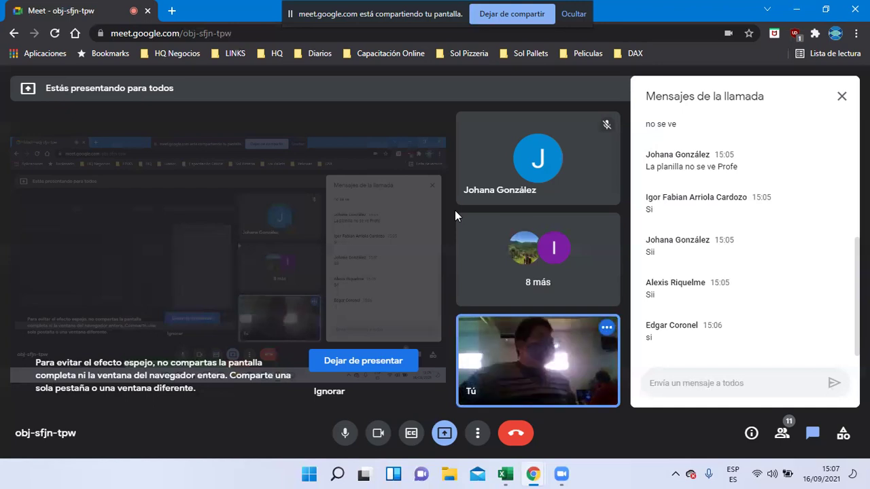
- Return to the Excel sheet 'Formulas en Excel' with the unfinished +izquierda( in U5
{"action": "key", "text": "alt+Tab"}
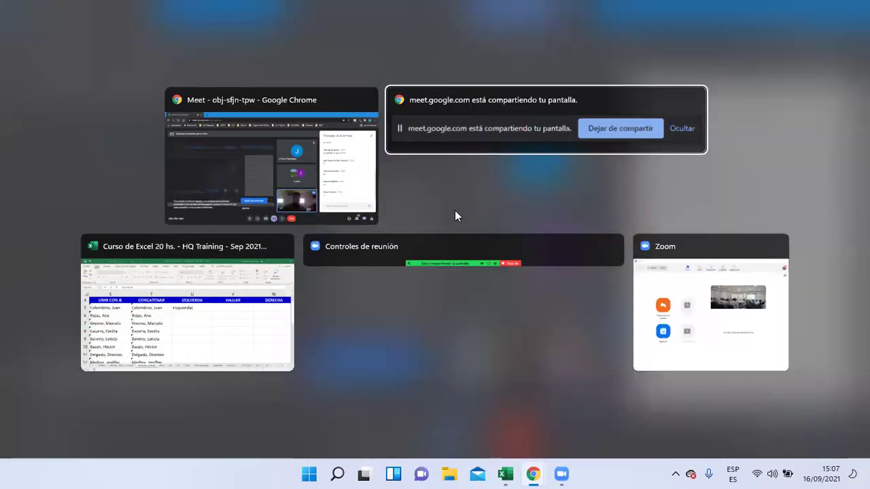
{"action": "key", "text": "alt+Tab"}
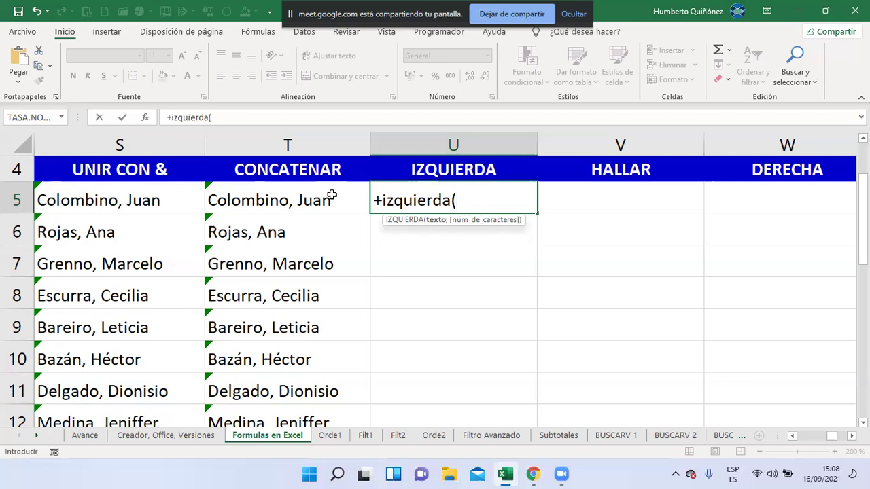
- Finish U5 as =+IZQUIERDA(T5;9) so it displays 'Colombino'
{"action": "left_click", "coordinate": [332, 195]}
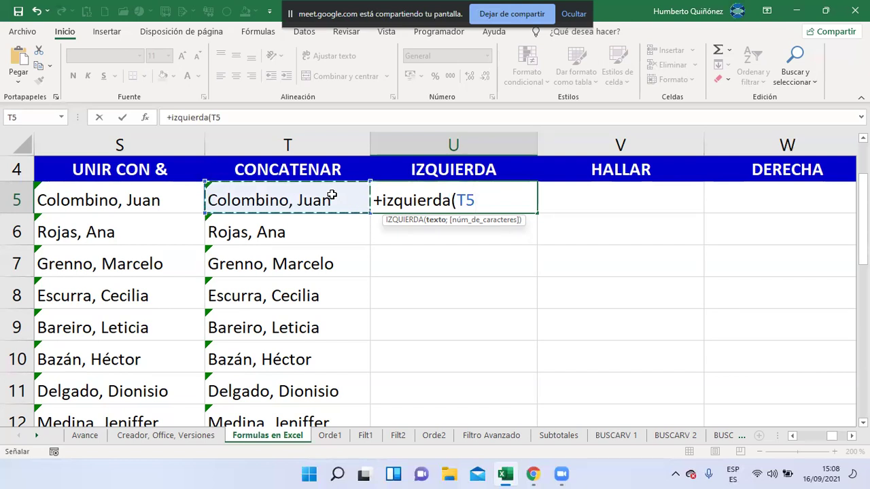
{"action": "type", "text": ";"}
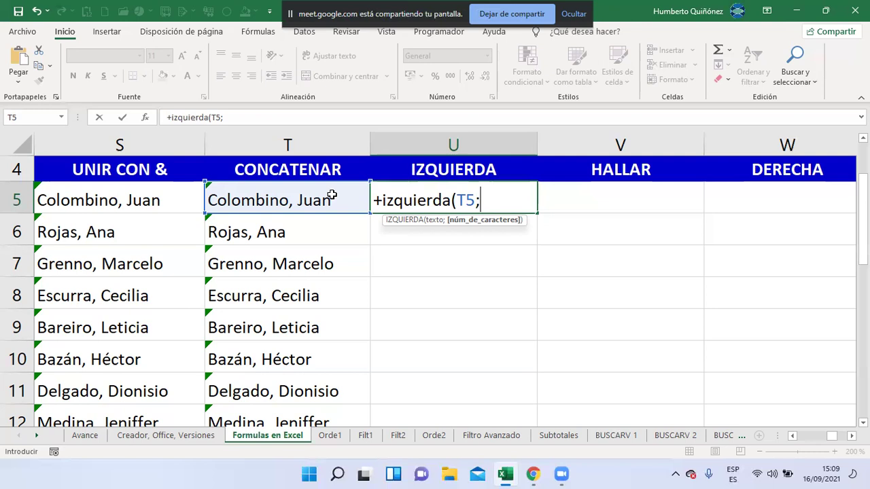
{"action": "type", "text": "9"}
{"action": "type", "text": ")"}
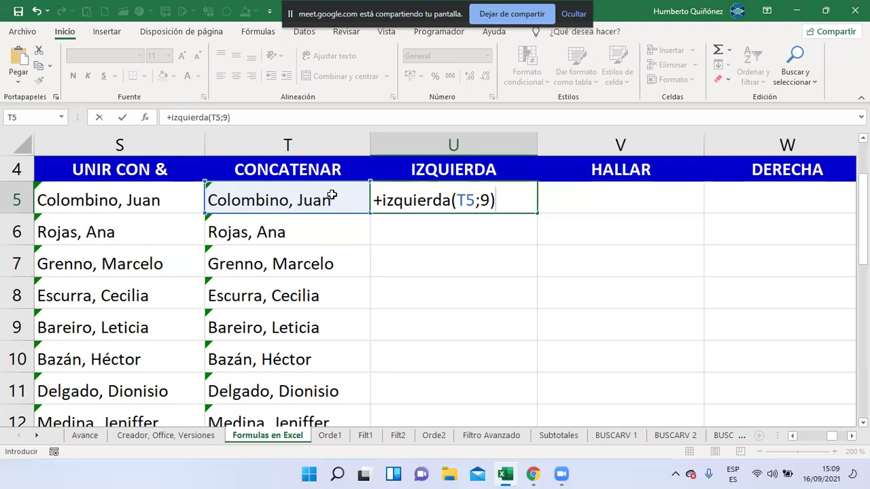
{"action": "key", "text": "Return"}
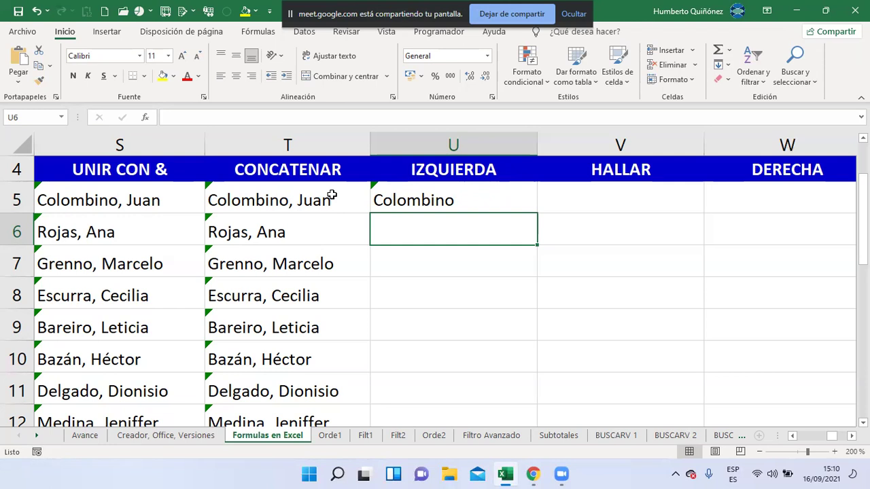
- Fill the U5 IZQUIERDA formula down column U, then switch to the Meet call
{"action": "key", "text": "Up"}
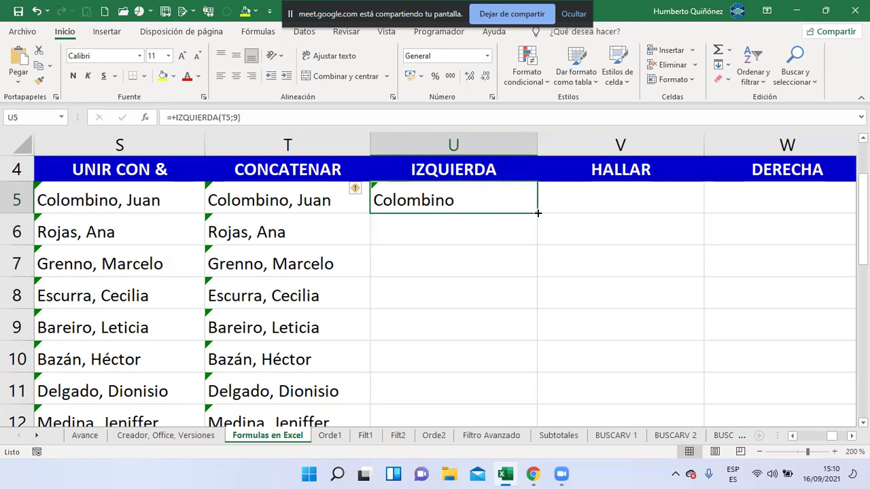
{"action": "double_click", "coordinate": [537, 213]}
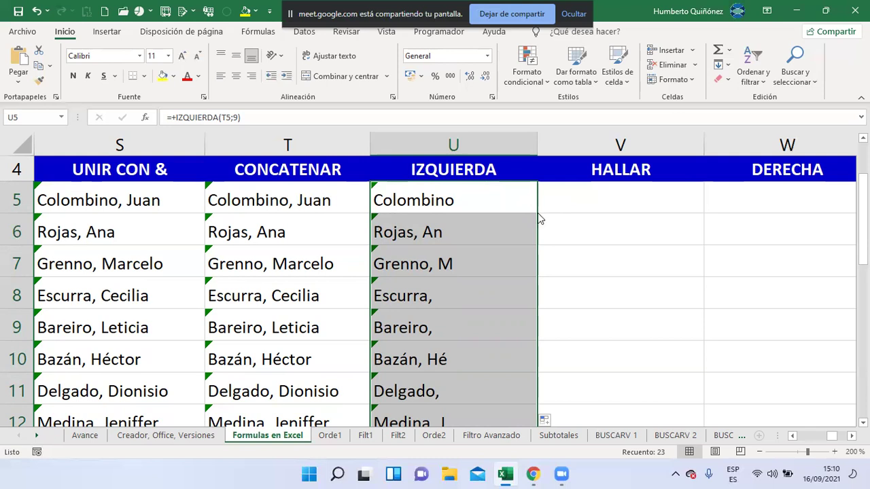
{"action": "key", "text": "alt+Tab"}
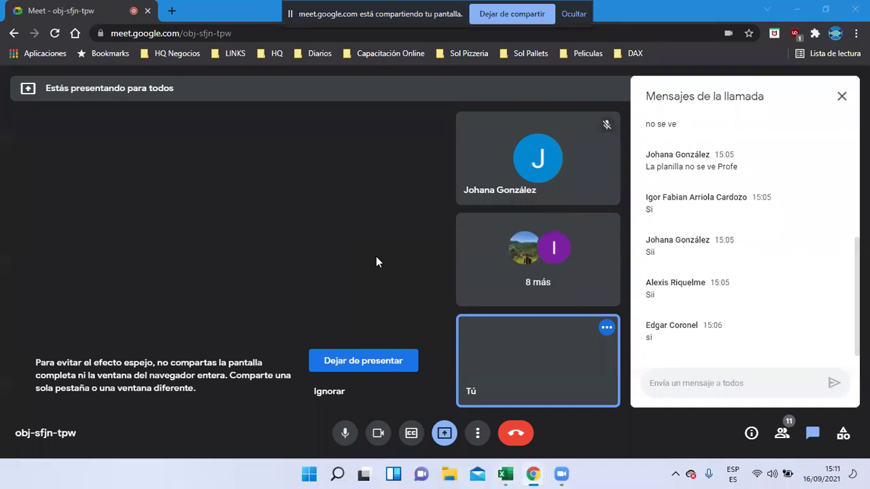
- Back in Excel, lower the volume and inspect U6's copied formula =+IZQUIERDA(T6;9)
{"action": "key", "text": "alt+Tab"}
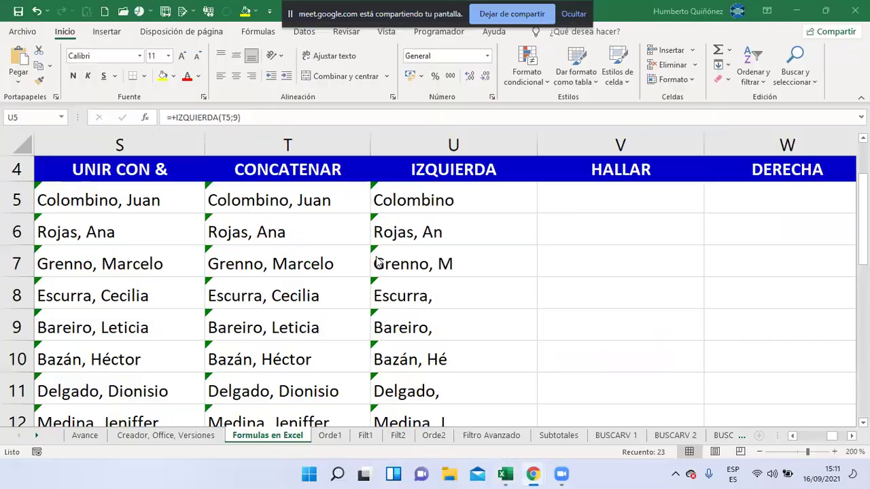
{"action": "key", "text": "ctrl+shift+Down"}
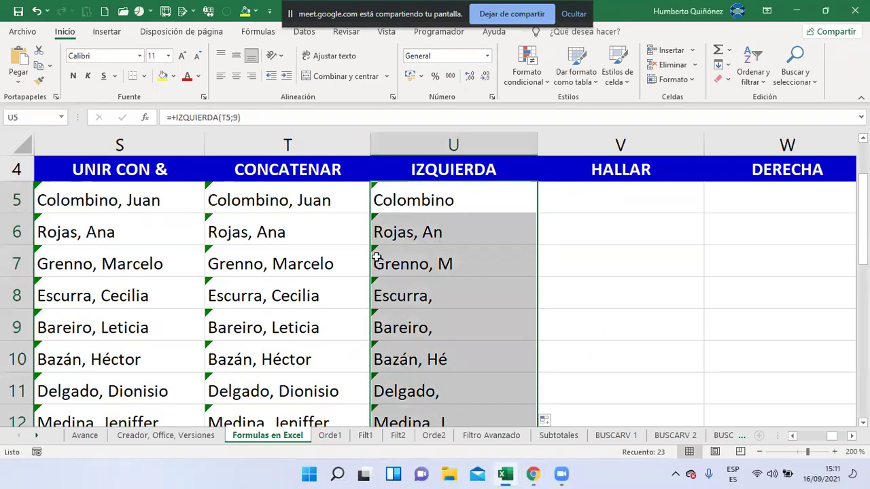
{"action": "key", "text": "XF86AudioLowerVolume"}
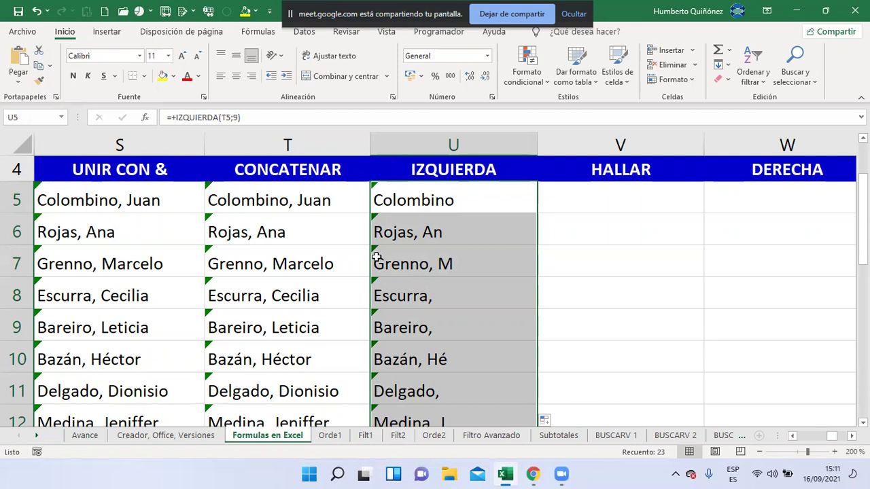
{"action": "left_click", "coordinate": [401, 227]}
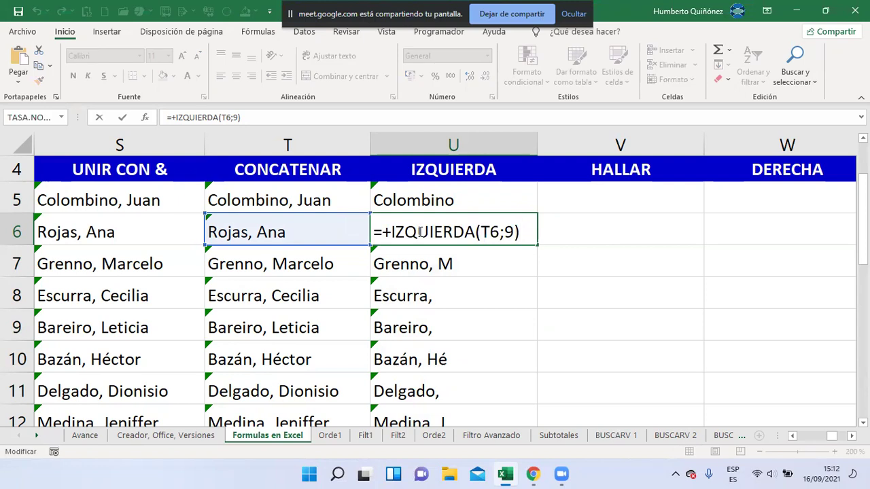
{"action": "key", "text": "Return"}
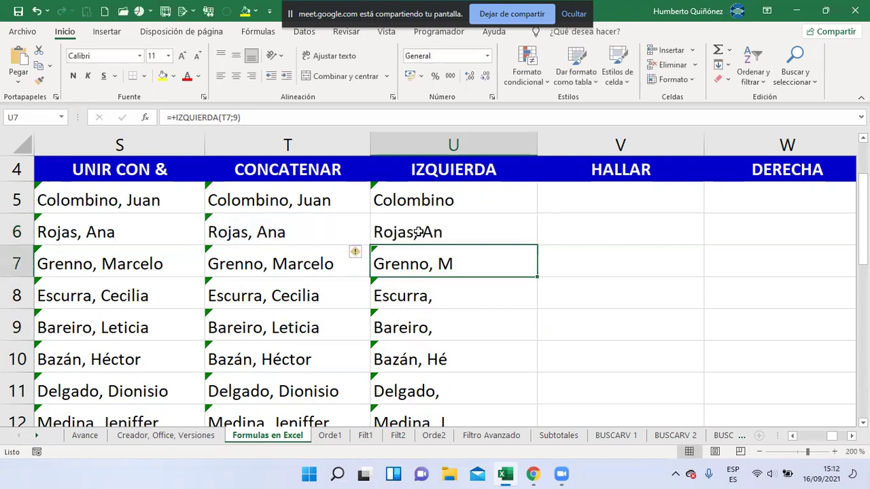
{"action": "key", "text": "F2"}
{"action": "key", "text": "Return"}
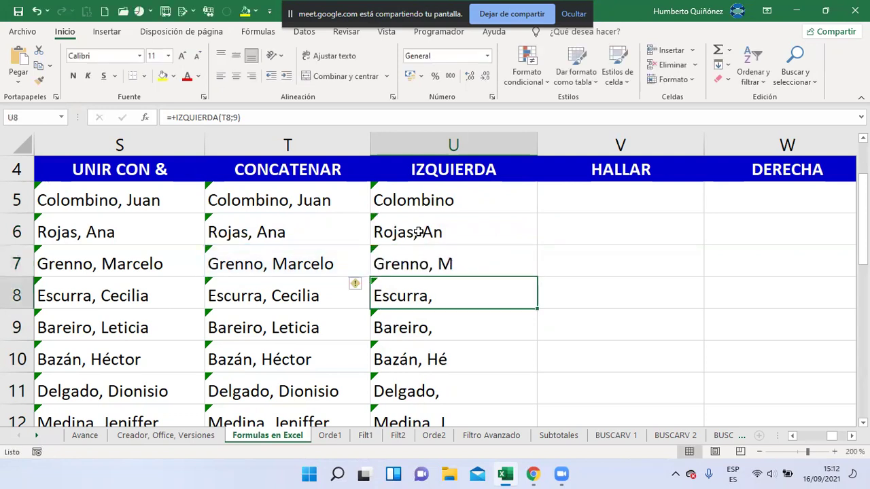
{"action": "key", "text": "F2"}
{"action": "key", "text": "Return"}
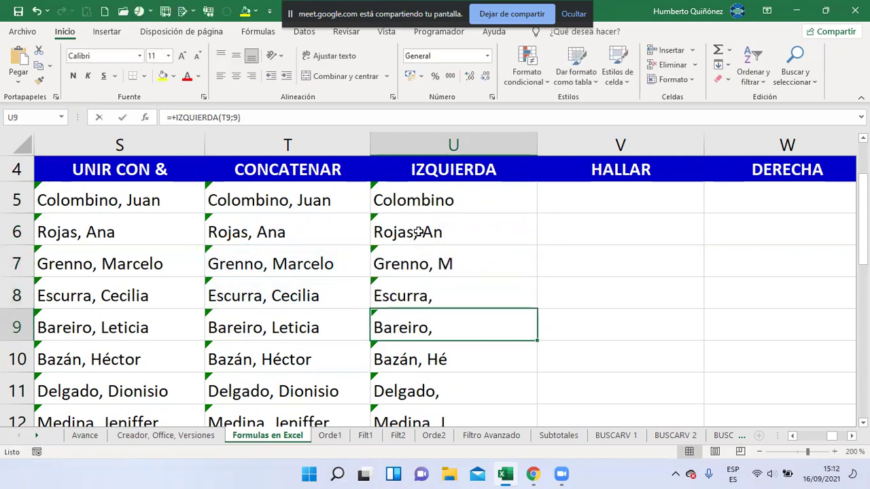
{"action": "key", "text": "F2"}
{"action": "key", "text": "Return"}
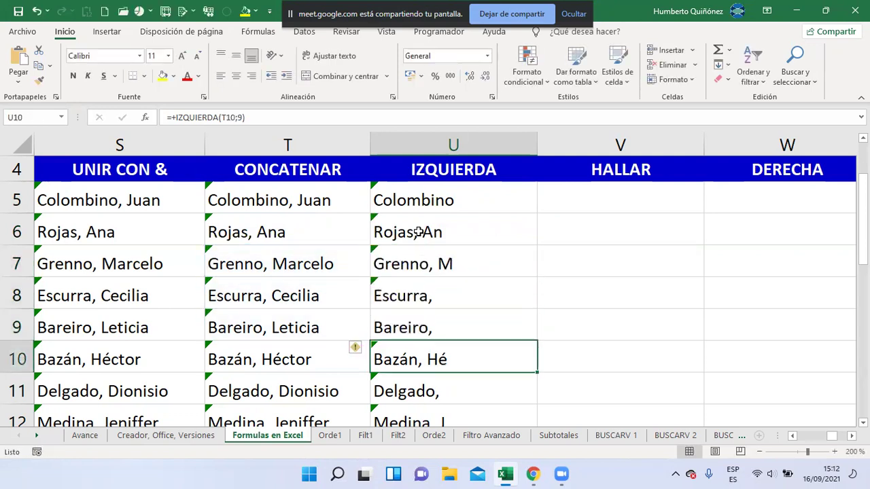
{"action": "key", "text": "F2"}
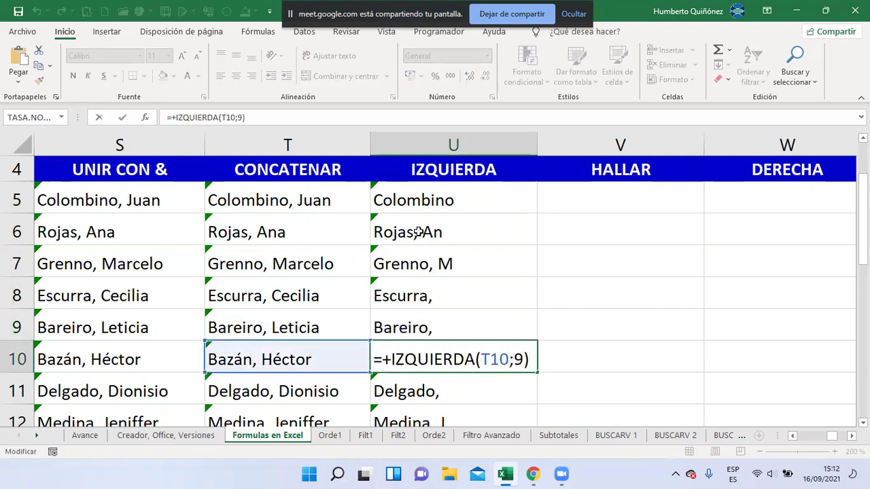
{"action": "key", "text": "Return"}
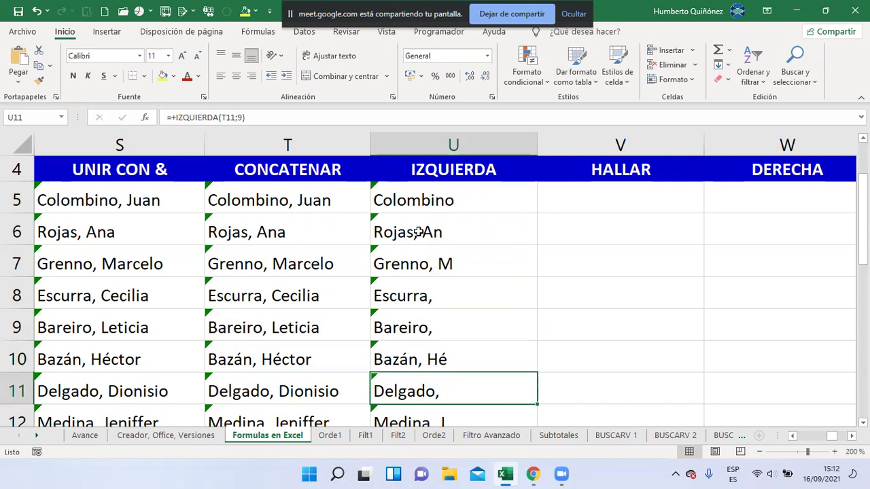
{"action": "key", "text": "Up"}
{"action": "key", "text": "Up"}
{"action": "key", "text": "Up"}
{"action": "key", "text": "Up"}
{"action": "key", "text": "Up"}
{"action": "key", "text": "Up"}
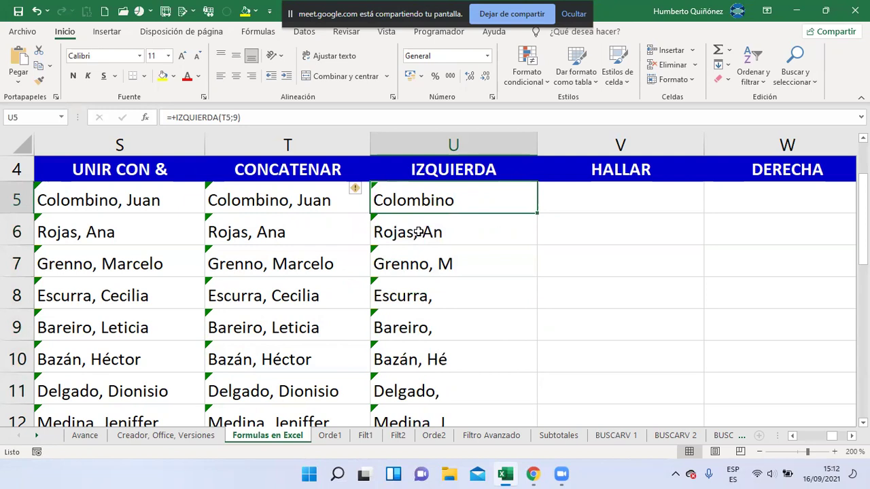
{"action": "key", "text": "Right"}
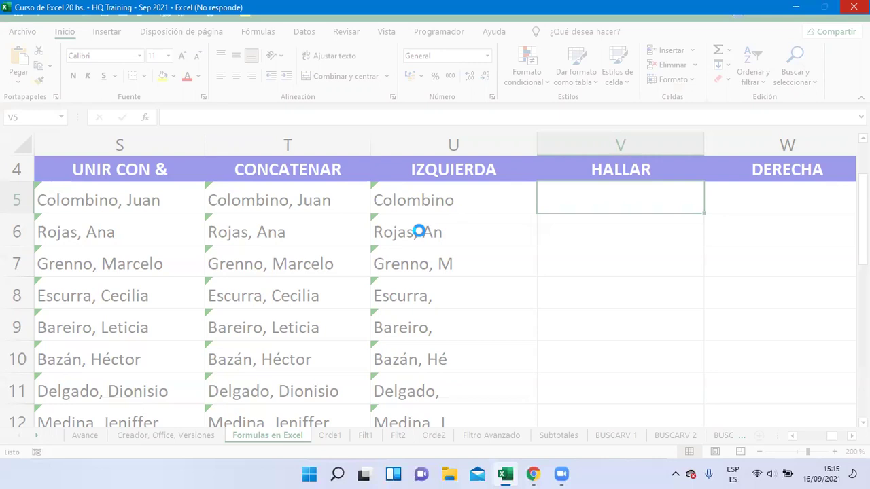
- Start +hallar( in V5, then erase the mistaken comma and U5 arguments
{"action": "type", "text": "+"}
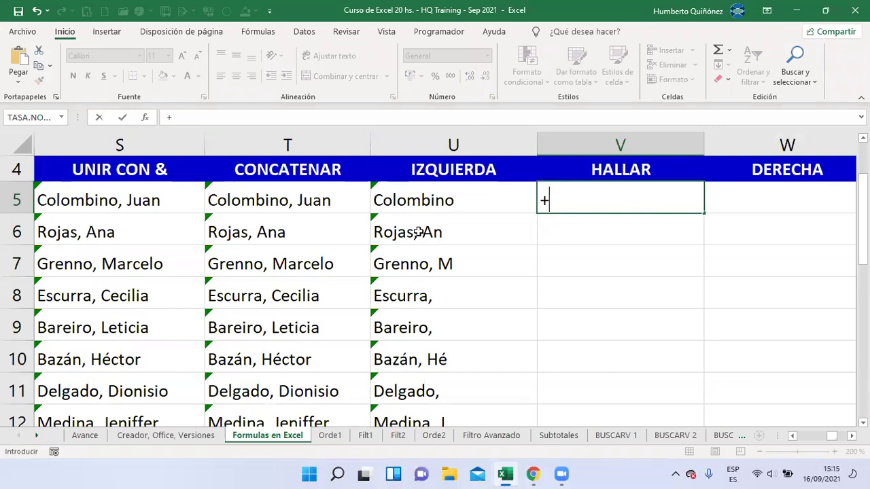
{"action": "type", "text": "halla"}
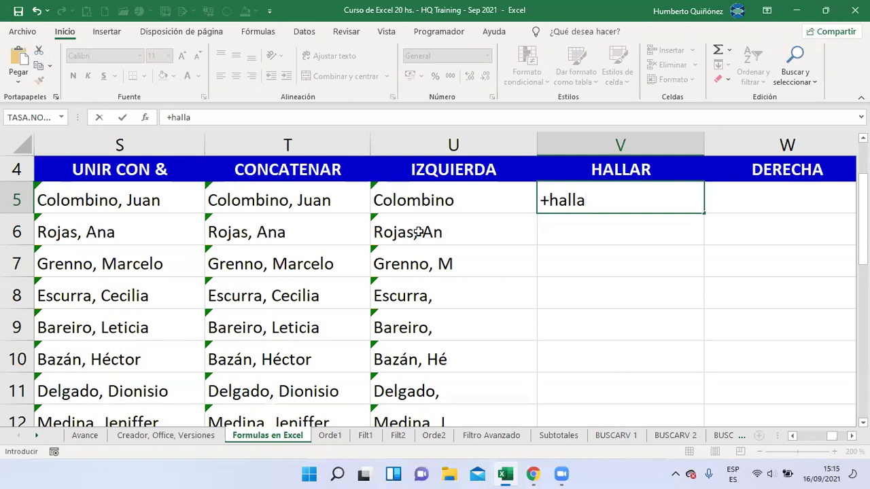
{"action": "type", "text": "r("}
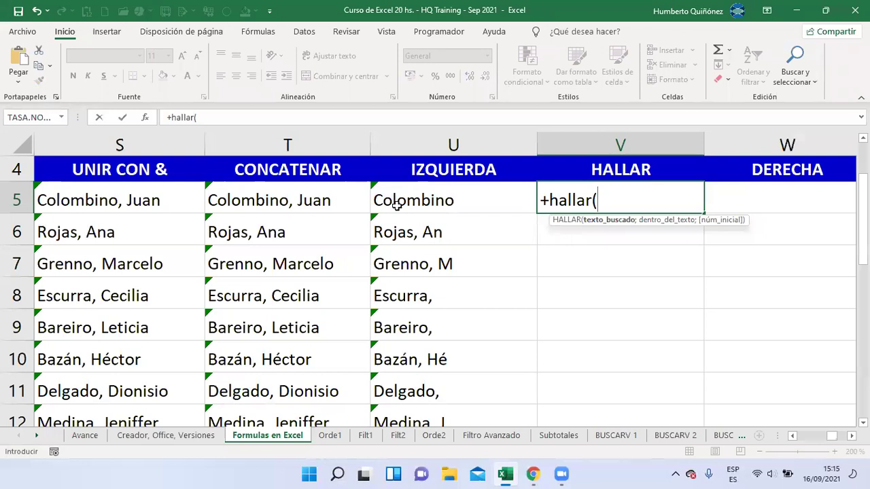
{"action": "type", "text": ","}
{"action": "type", "text": ";"}
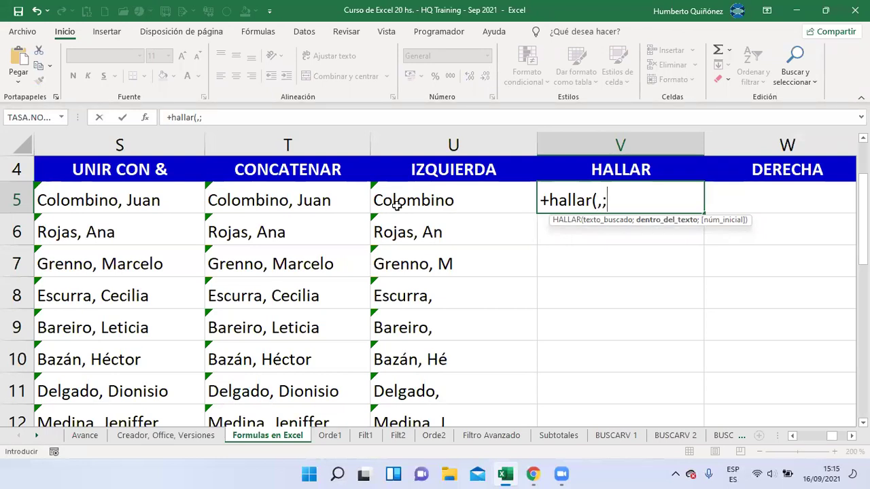
{"action": "left_click", "coordinate": [396, 206]}
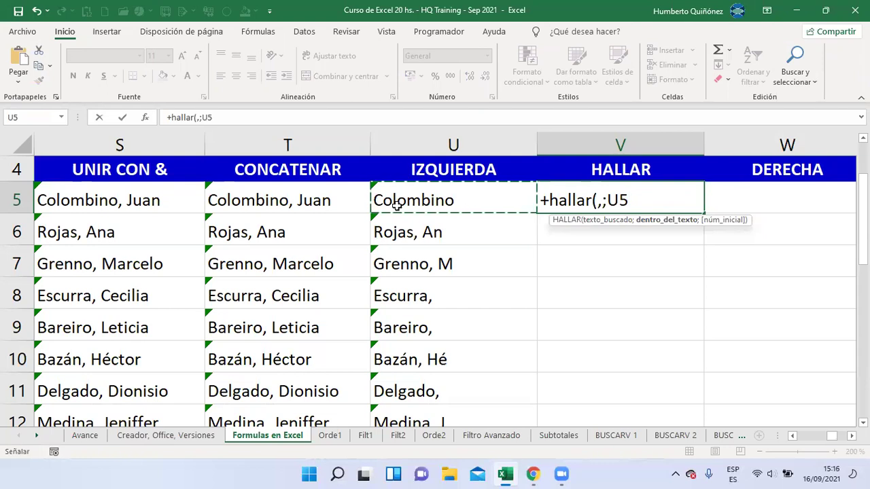
{"action": "key", "text": "BackSpace"}
{"action": "key", "text": "BackSpace"}
{"action": "key", "text": "BackSpace"}
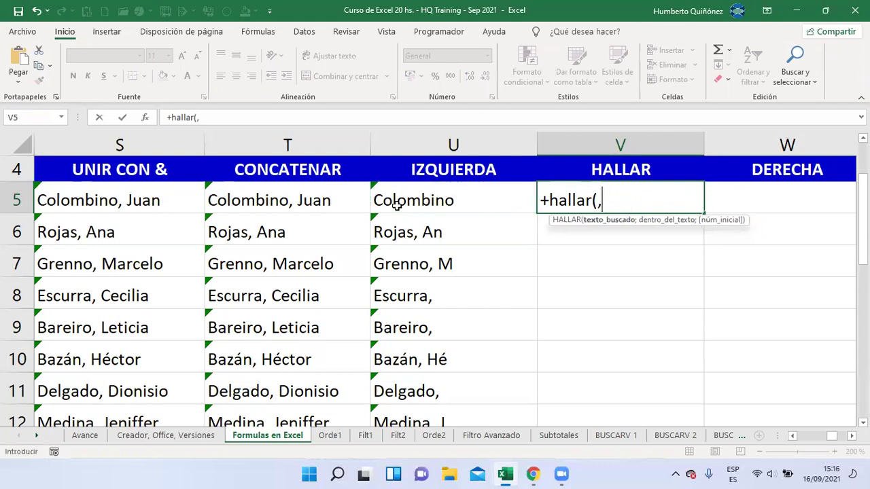
{"action": "key", "text": "BackSpace"}
- Enter the quoted comma "," and T5 as the HALLAR arguments in V5
{"action": "type", "text": "\","}
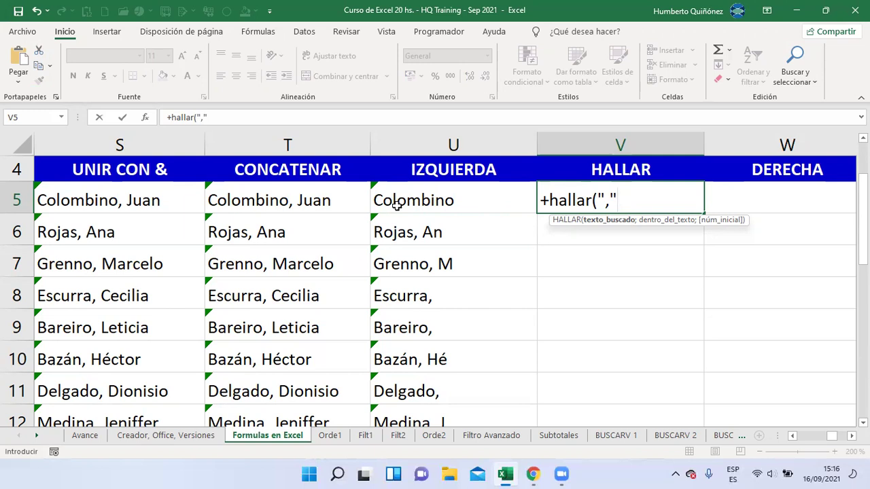
{"action": "type", "text": ";"}
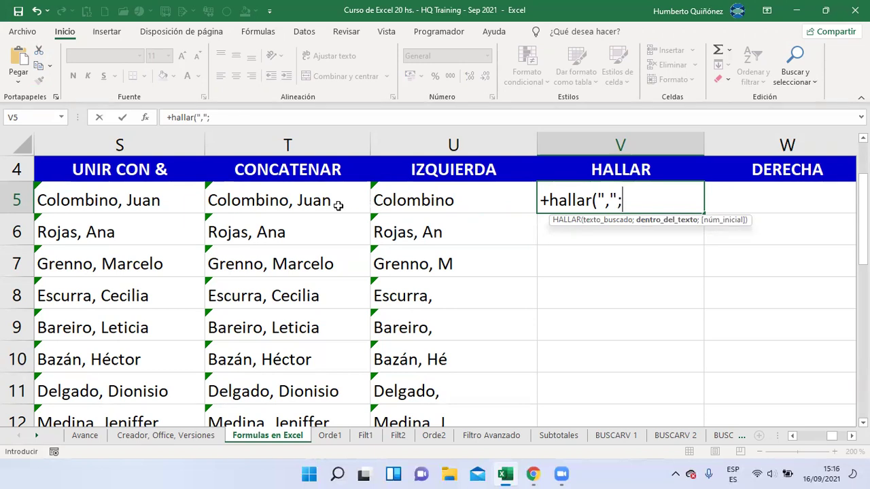
{"action": "left_click", "coordinate": [286, 193]}
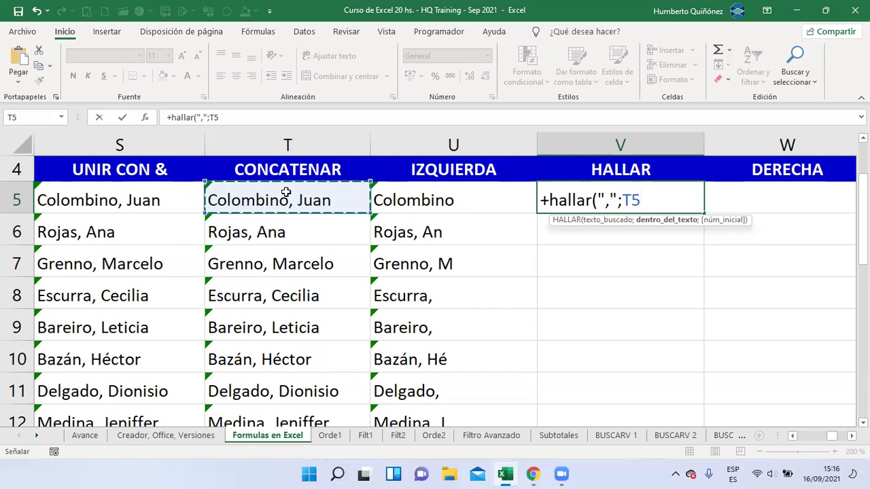
{"action": "type", "text": ";"}
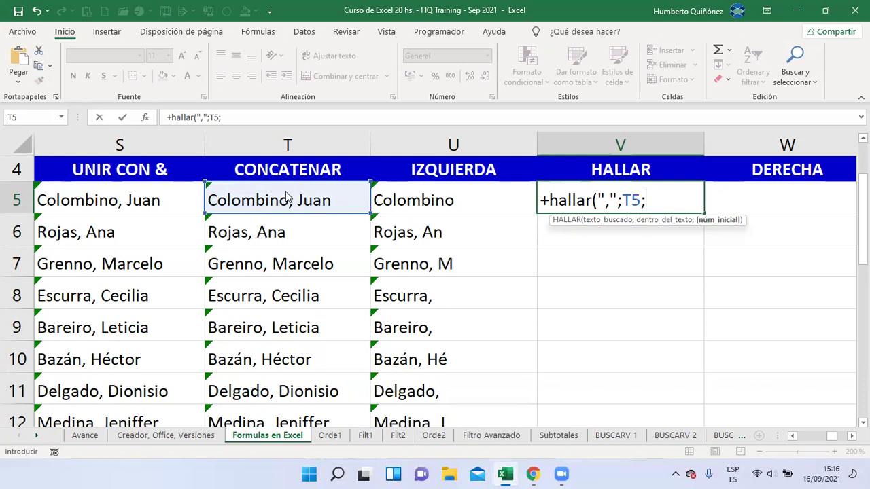
- Check the Google Meet call, then come back to the Excel workbook
{"action": "key", "text": "super+Tab"}
{"action": "key", "text": "alt+Tab"}
{"action": "key", "text": "alt+Tab"}
{"action": "key", "text": "alt+Tab"}
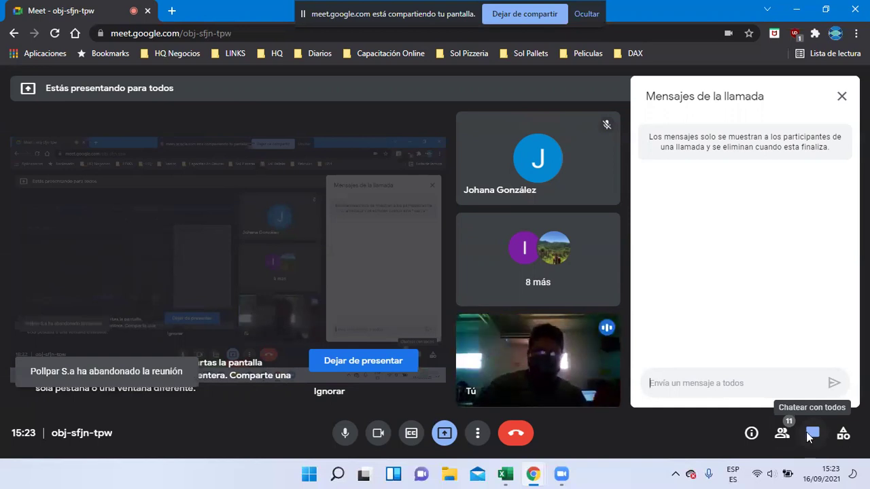
{"action": "key", "text": "alt+Tab"}
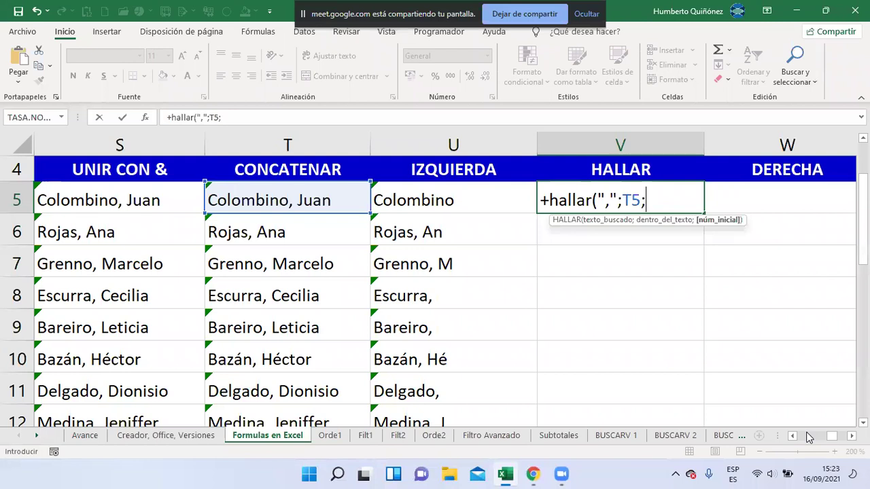
- Trim the V5 formula back to +hallar("," and bring the Meet call forward
{"action": "key", "text": "BackSpace"}
{"action": "key", "text": "BackSpace"}
{"action": "key", "text": "BackSpace"}
{"action": "key", "text": "BackSpace"}
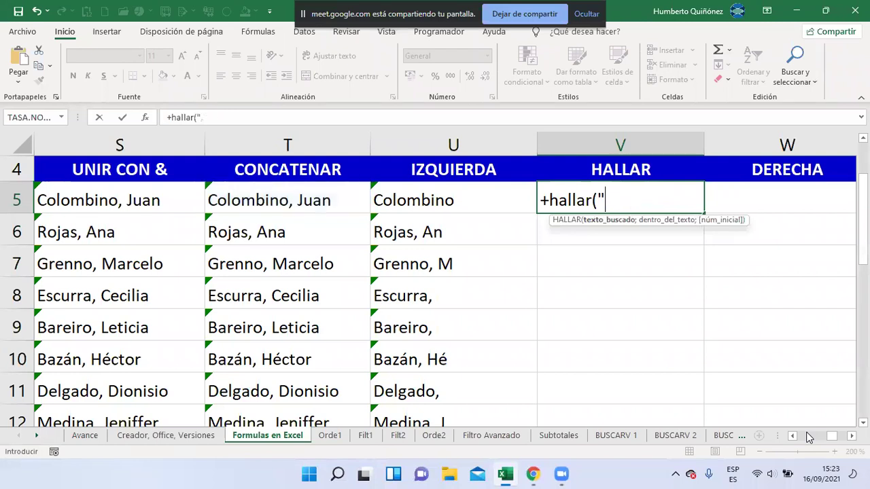
{"action": "key", "text": "BackSpace"}
{"action": "type", "text": "\""}
{"action": "type", "text": ","}
{"action": "type", "text": "\""}
{"action": "key", "text": "alt+Tab"}
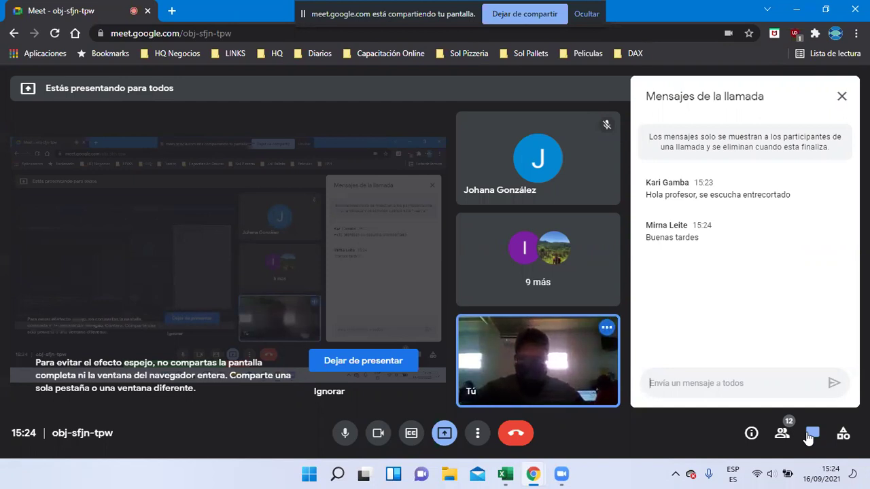
- Send 'Se sigue escuchando entrecortado?' in the Meet chat, then return to Excel
{"action": "type", "text": "Se sigue "}
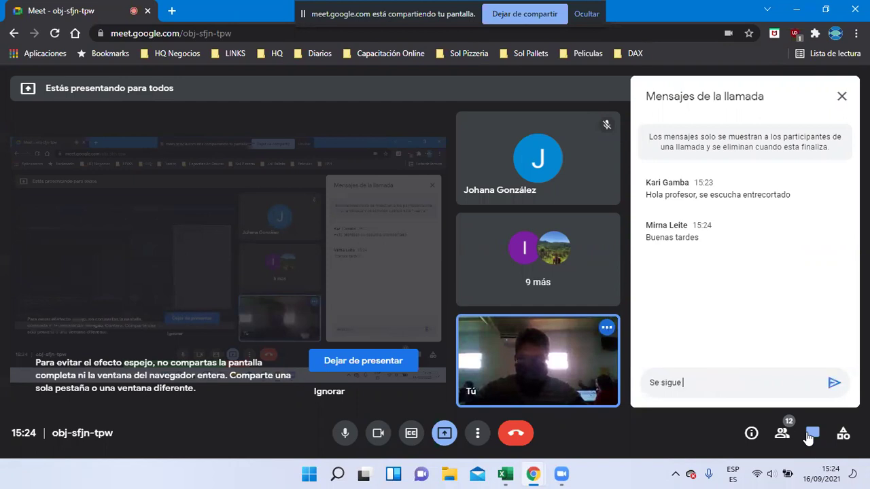
{"action": "type", "text": "escuchan"}
{"action": "type", "text": "do entrecor"}
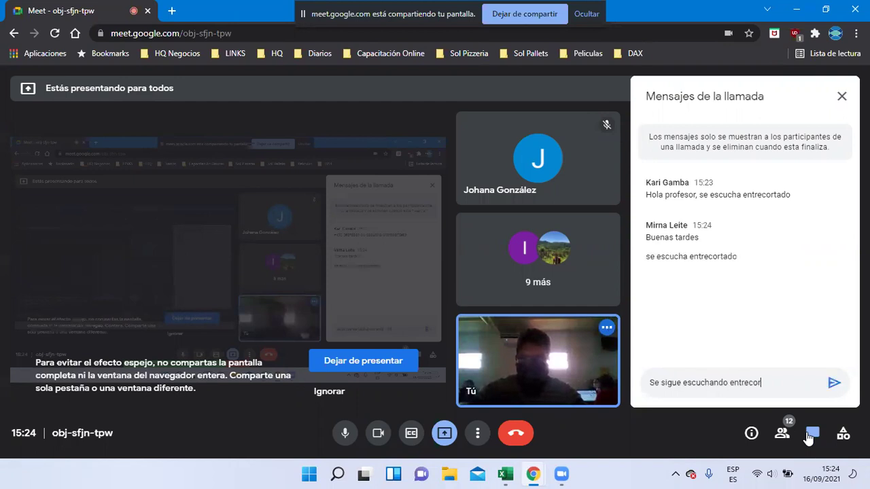
{"action": "type", "text": "tado?"}
{"action": "key", "text": "Return"}
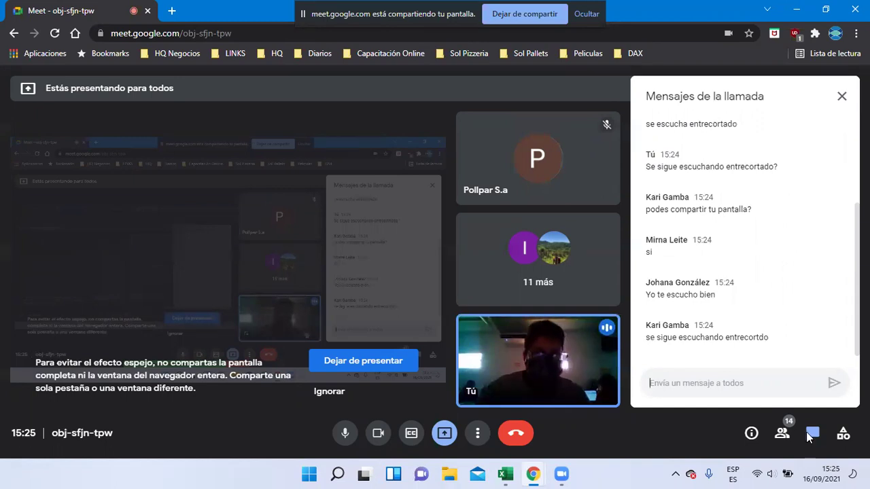
{"action": "key", "text": "alt+Tab"}
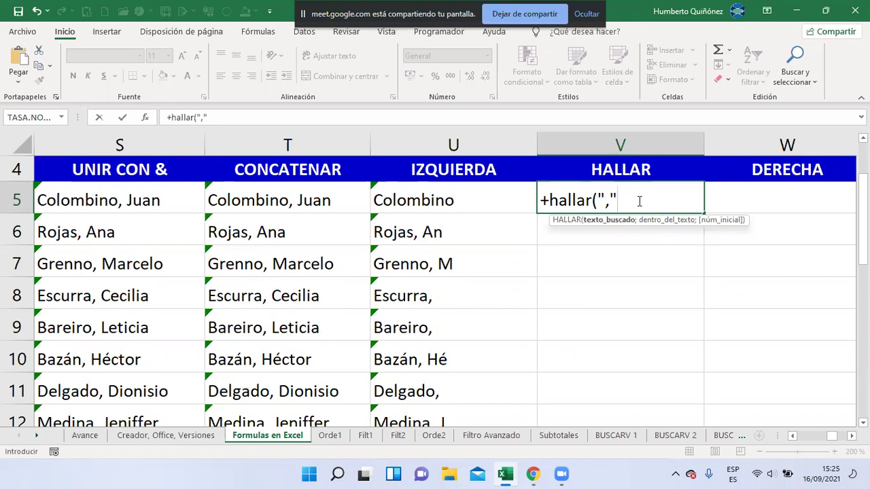
- Extend V5 to +hallar(",";T5;1), searching T5 for the comma from position 1
{"action": "type", "text": ";"}
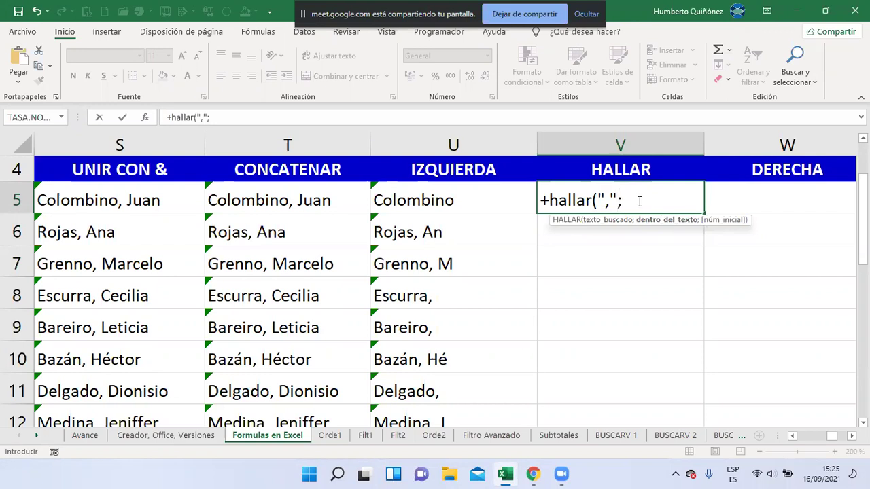
{"action": "left_click", "coordinate": [327, 201]}
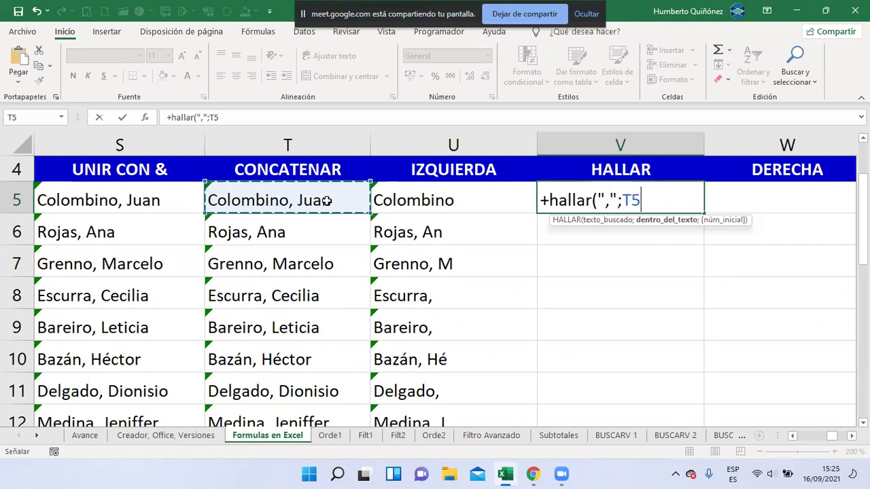
{"action": "type", "text": ";"}
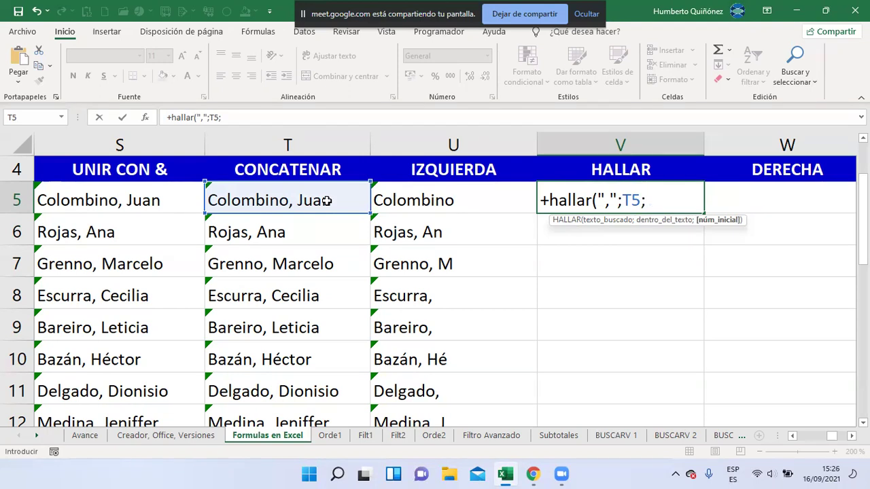
{"action": "type", "text": "1"}
{"action": "type", "text": ")"}
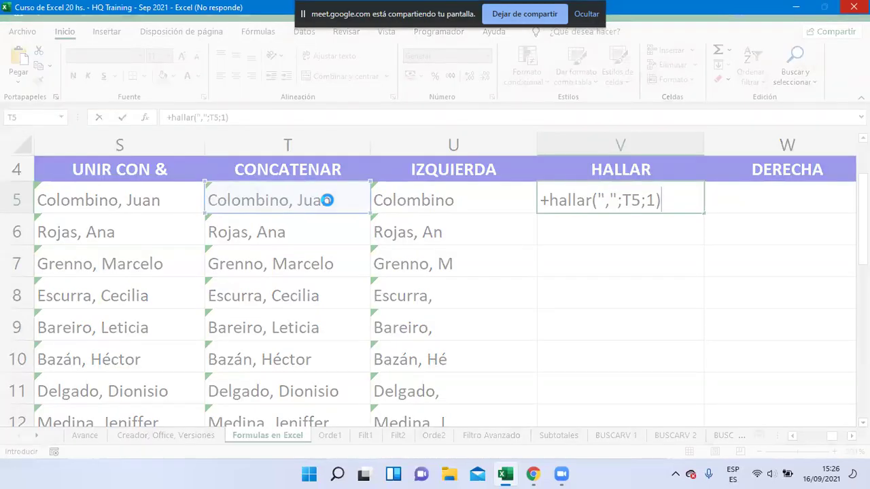
- Switch from Excel to the Google Meet call with its chat panel open
{"action": "key", "text": "alt+Tab"}
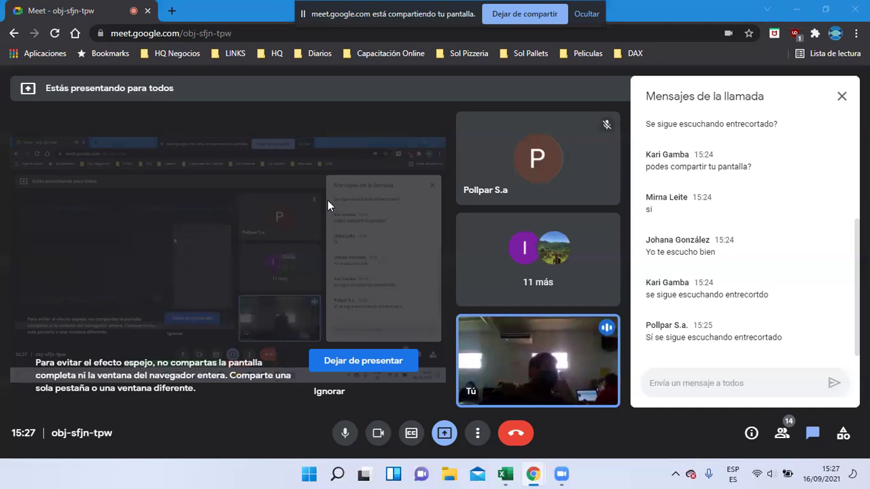
- Fill V5's HALLAR formula down column V, giving comma positions 6, 7, 8, 8, 6, 8, 7
{"action": "key", "text": "alt+Tab"}
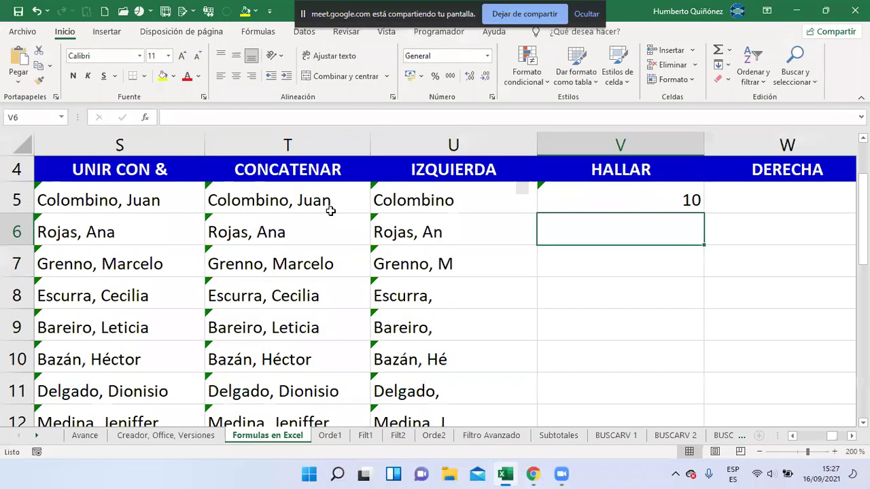
{"action": "left_click", "coordinate": [598, 188]}
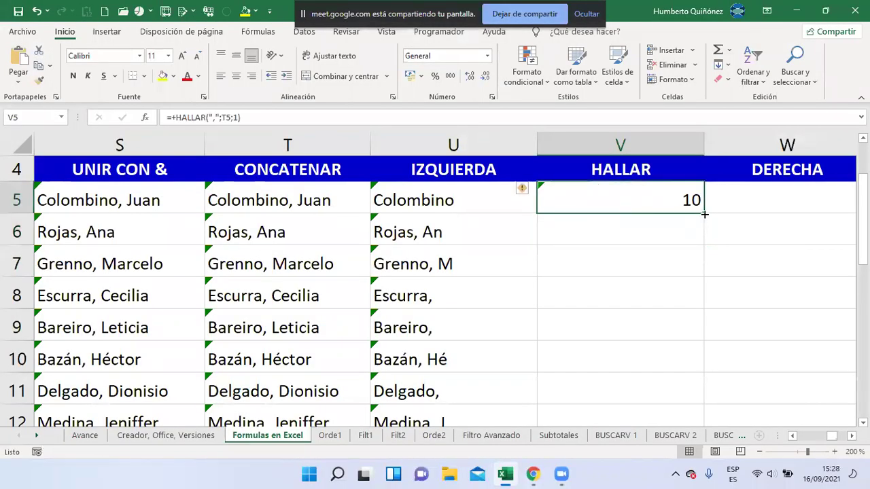
{"action": "double_click", "coordinate": [705, 214]}
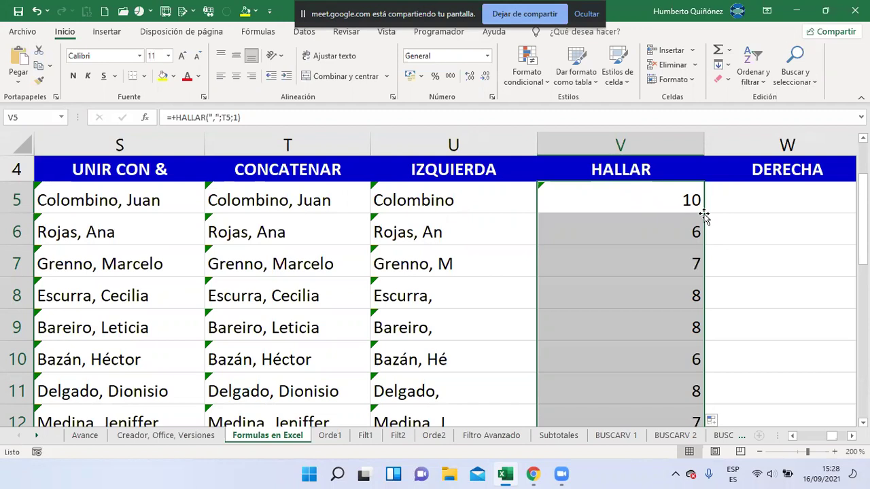
{"action": "key", "text": "Down"}
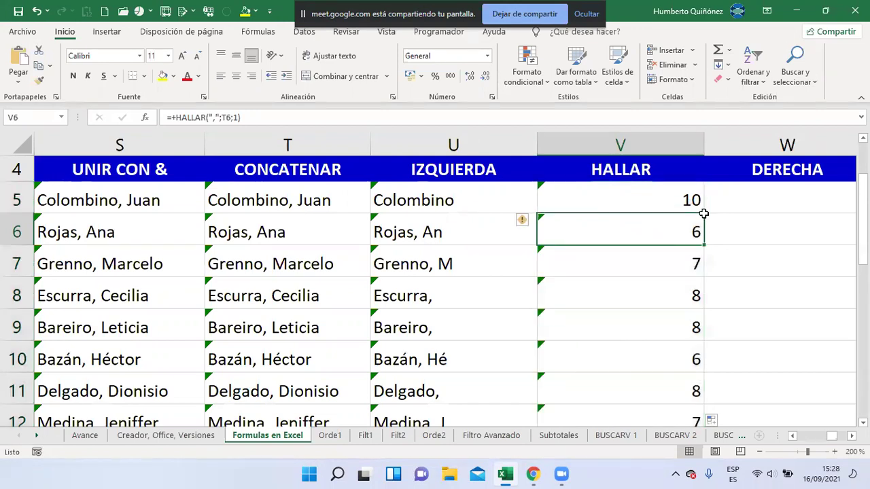
{"action": "key", "text": "Down"}
{"action": "key", "text": "Down"}
{"action": "key", "text": "Down"}
{"action": "key", "text": "Down"}
{"action": "key", "text": "Down"}
{"action": "key", "text": "Down"}
{"action": "key", "text": "Down"}
{"action": "key", "text": "Down"}
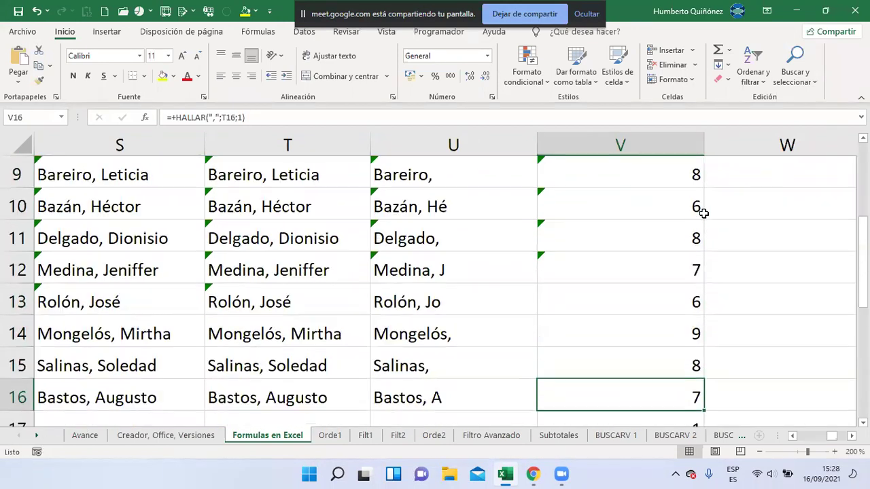
{"action": "key", "text": "Down"}
{"action": "key", "text": "Down"}
{"action": "key", "text": "Down"}
{"action": "key", "text": "Up"}
{"action": "key", "text": "Up"}
{"action": "key", "text": "Up"}
{"action": "key", "text": "Up"}
{"action": "key", "text": "Up"}
{"action": "key", "text": "Up"}
{"action": "key", "text": "Up"}
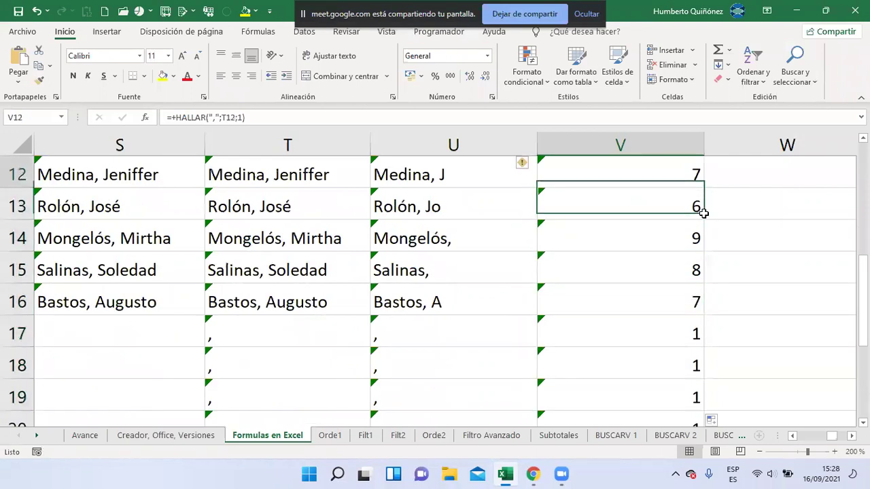
{"action": "key", "text": "Up"}
{"action": "key", "text": "Up"}
{"action": "key", "text": "Up"}
{"action": "key", "text": "Up"}
{"action": "key", "text": "Up"}
{"action": "key", "text": "Up"}
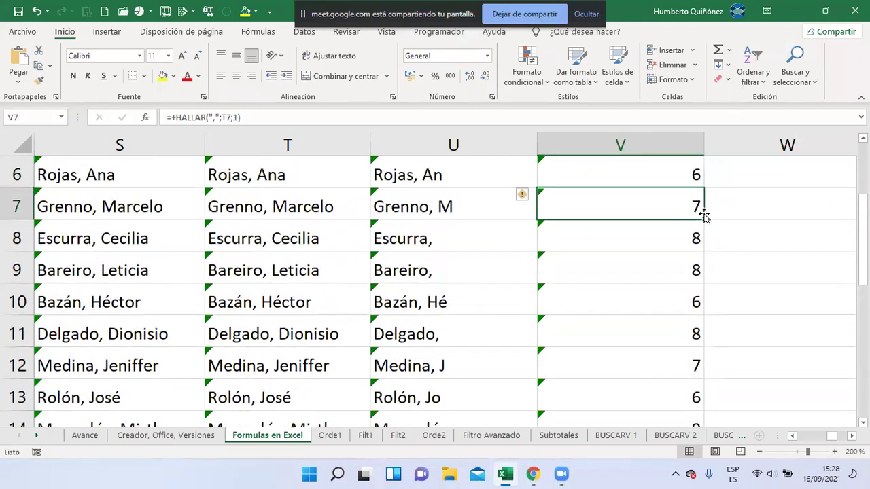
{"action": "key", "text": "Left"}
{"action": "key", "text": "Up"}
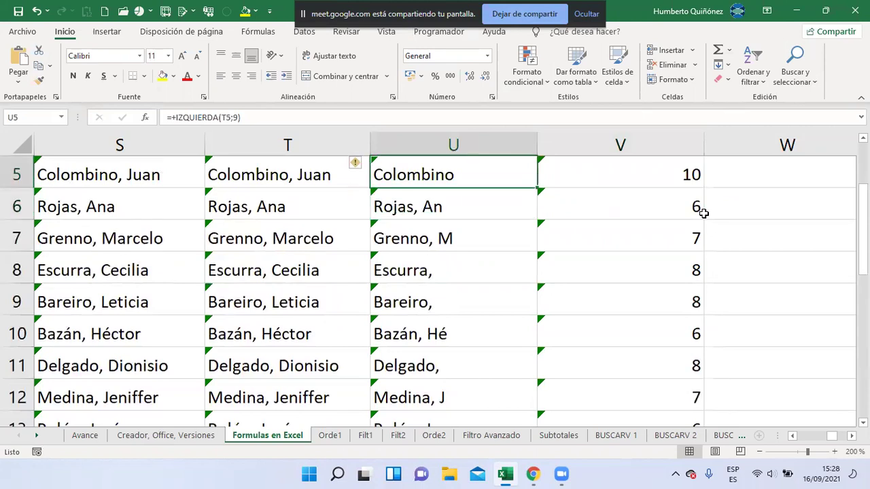
{"action": "key", "text": "Down"}
{"action": "key", "text": "Down"}
{"action": "key", "text": "Down"}
{"action": "key", "text": "Down"}
{"action": "key", "text": "Down"}
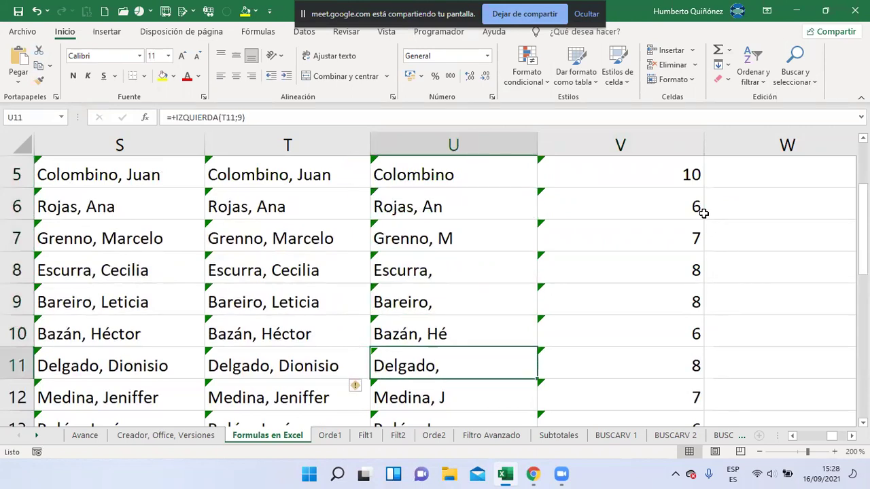
{"action": "key", "text": "Down"}
{"action": "key", "text": "Up"}
{"action": "key", "text": "Up"}
{"action": "key", "text": "Up"}
{"action": "key", "text": "Up"}
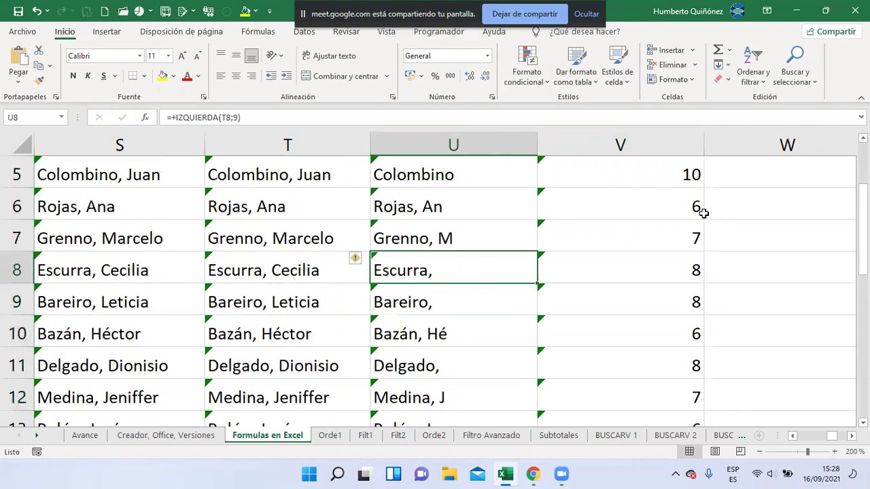
{"action": "key", "text": "Up"}
{"action": "key", "text": "Up"}
{"action": "key", "text": "Up"}
{"action": "key", "text": "Up"}
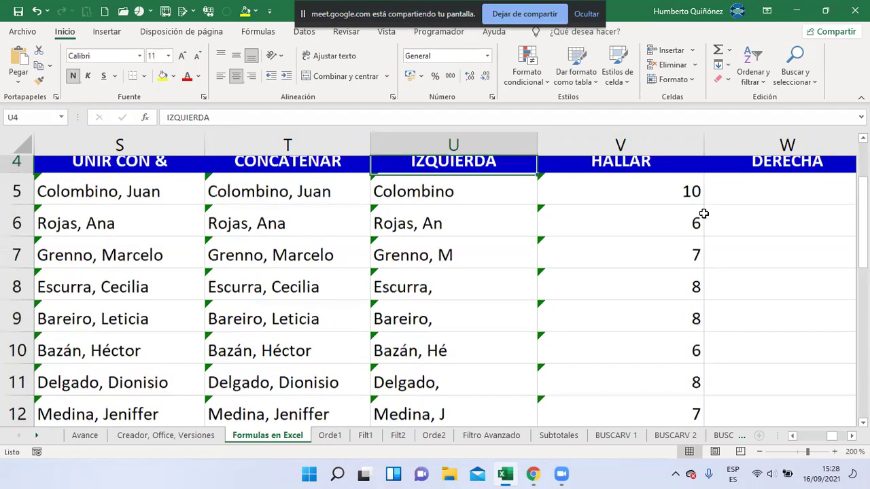
{"action": "key", "text": "Down"}
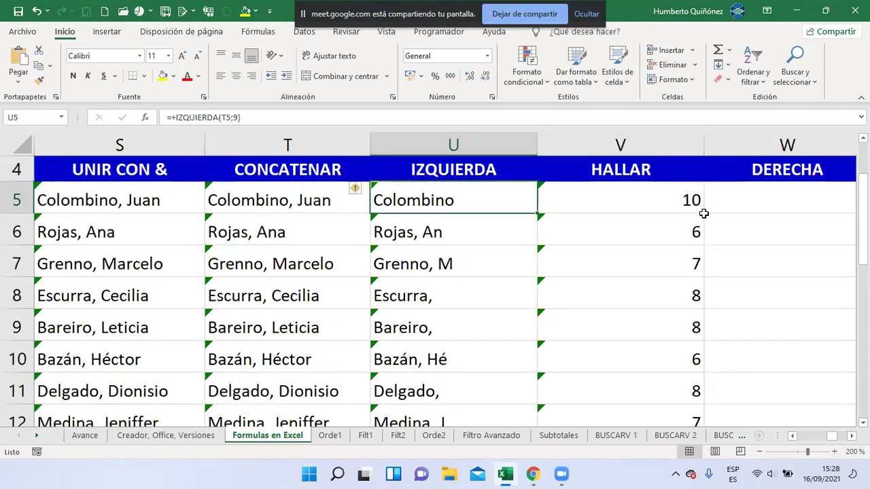
{"action": "key", "text": "Right"}
{"action": "key", "text": "Down"}
{"action": "key", "text": "Down"}
{"action": "key", "text": "Down"}
{"action": "key", "text": "Down"}
{"action": "key", "text": "Down"}
{"action": "key", "text": "Down"}
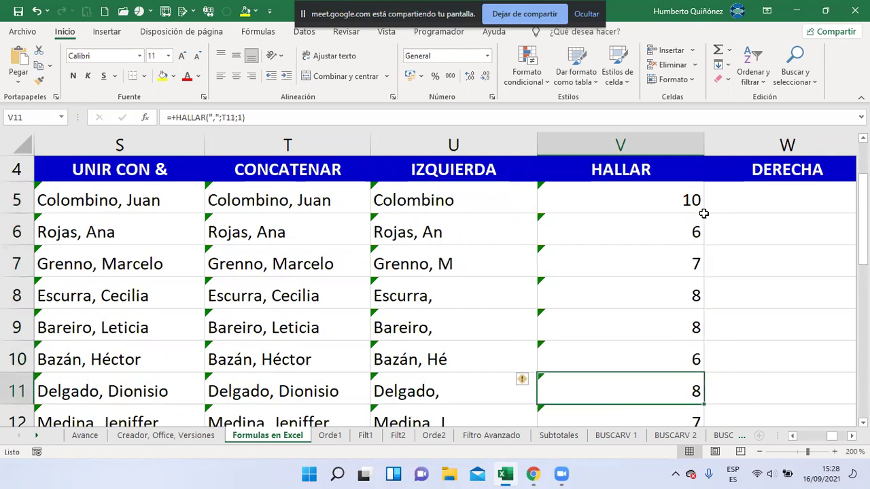
{"action": "key", "text": "Up"}
{"action": "key", "text": "Up"}
{"action": "key", "text": "Up"}
{"action": "key", "text": "Up"}
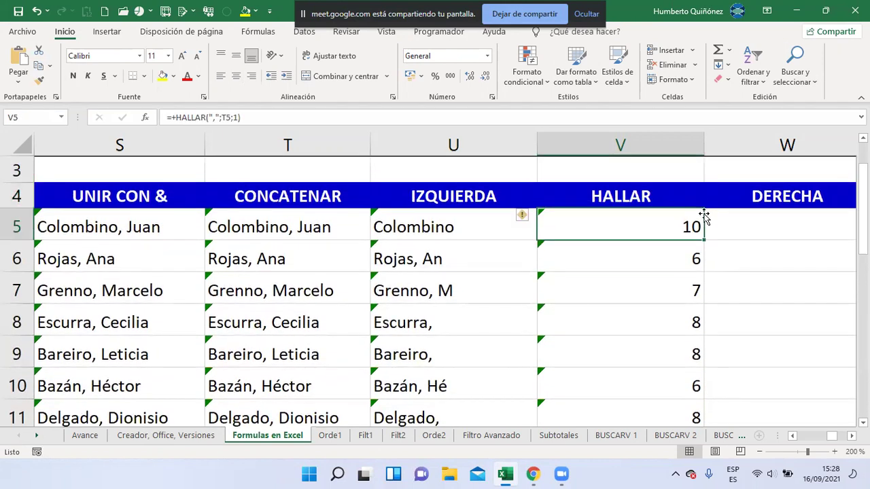
{"action": "key", "text": "Left"}
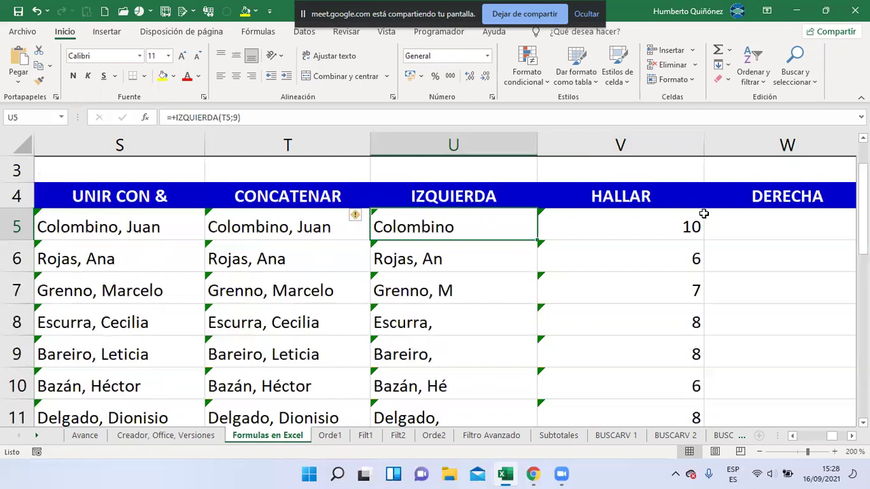
{"action": "key", "text": "XF86AudioLowerVolume"}
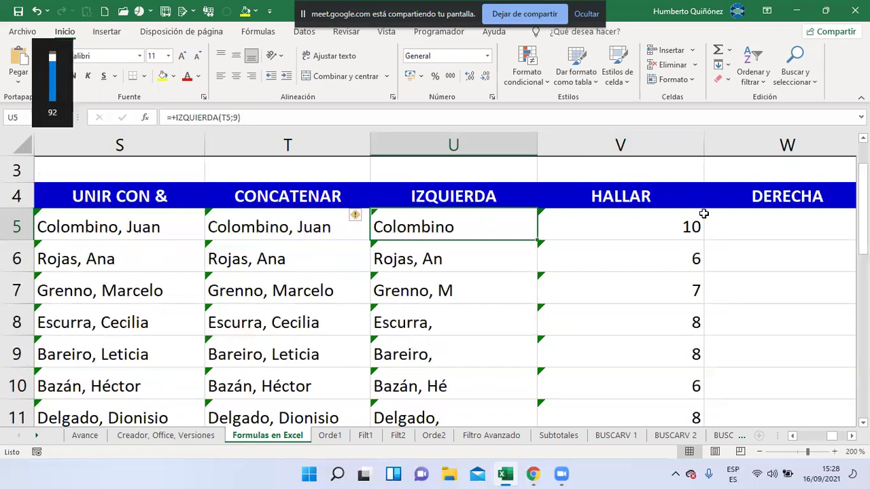
- Change U5 from a fixed 9 to =+IZQUIERDA(T5;V5-1), still returning Colombino
{"action": "key", "text": "F2"}
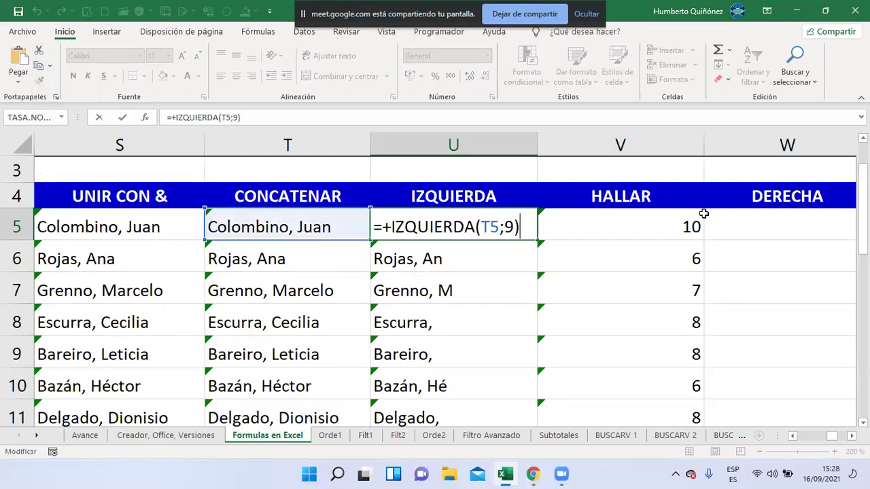
{"action": "key", "text": "Left"}
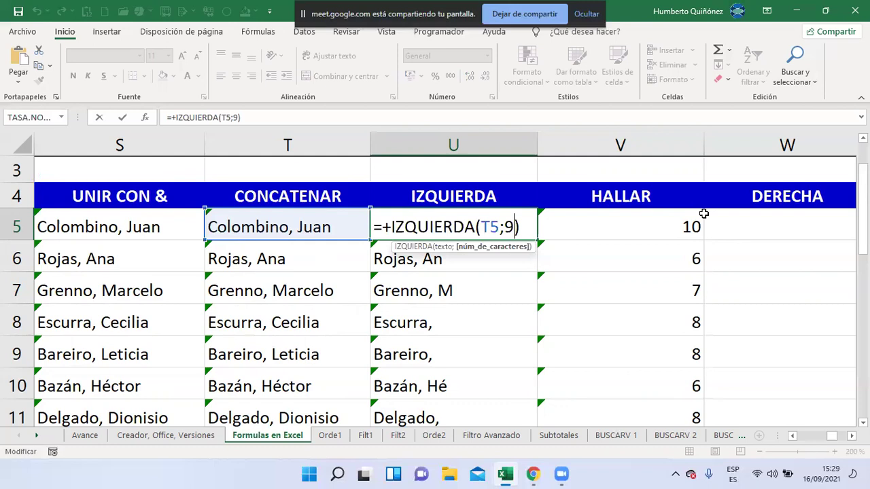
{"action": "key", "text": "BackSpace"}
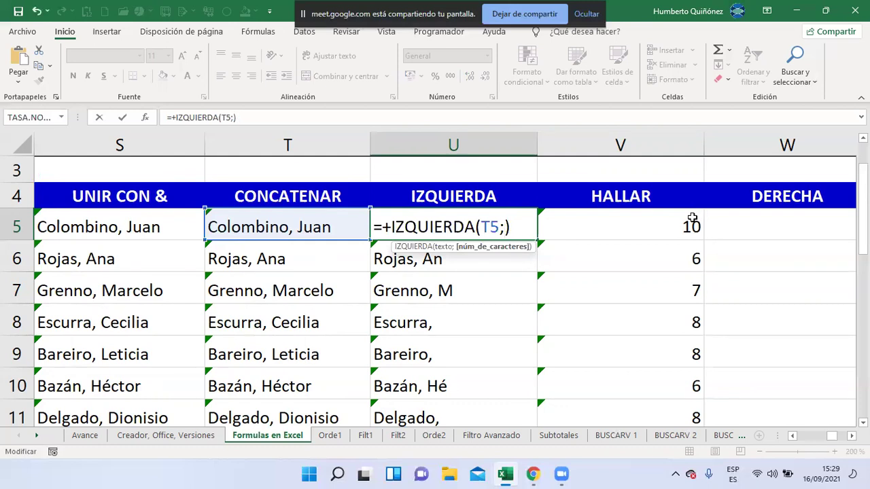
{"action": "left_click", "coordinate": [682, 226]}
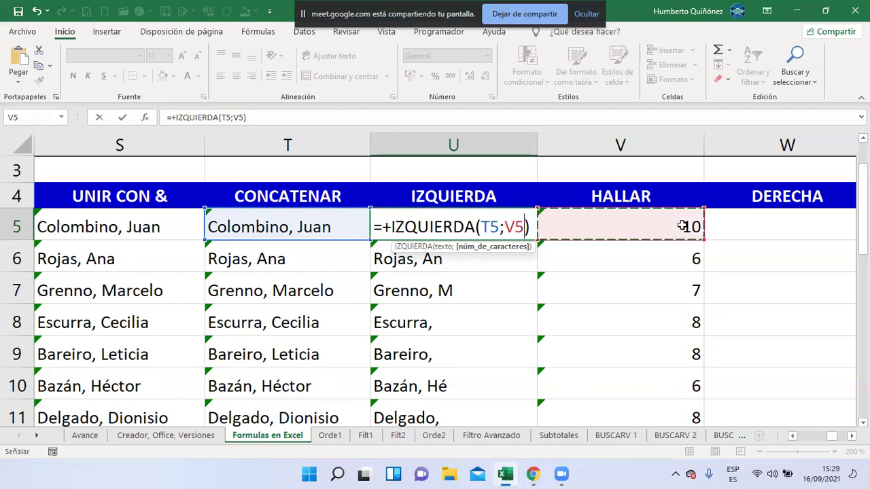
{"action": "type", "text": "-"}
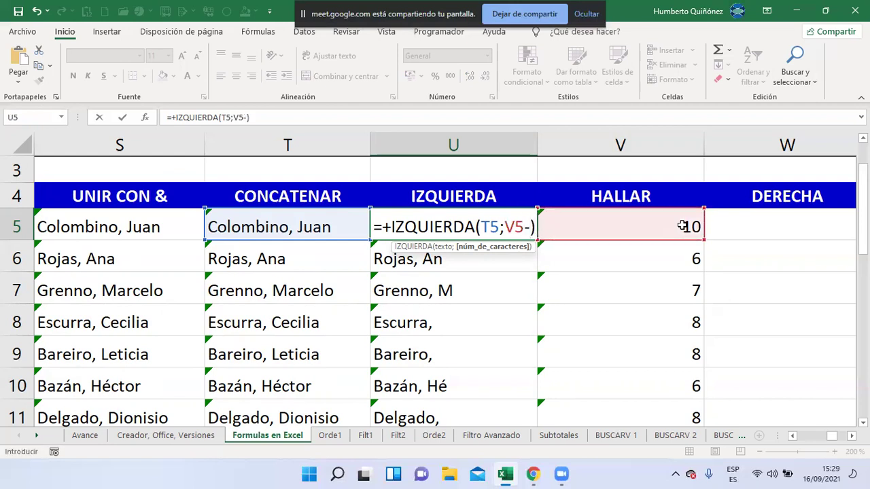
{"action": "type", "text": "1"}
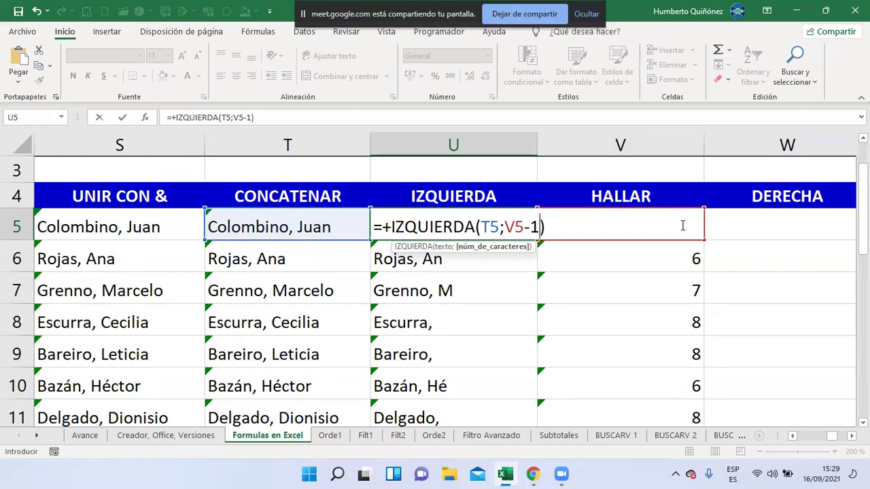
{"action": "key", "text": "Return"}
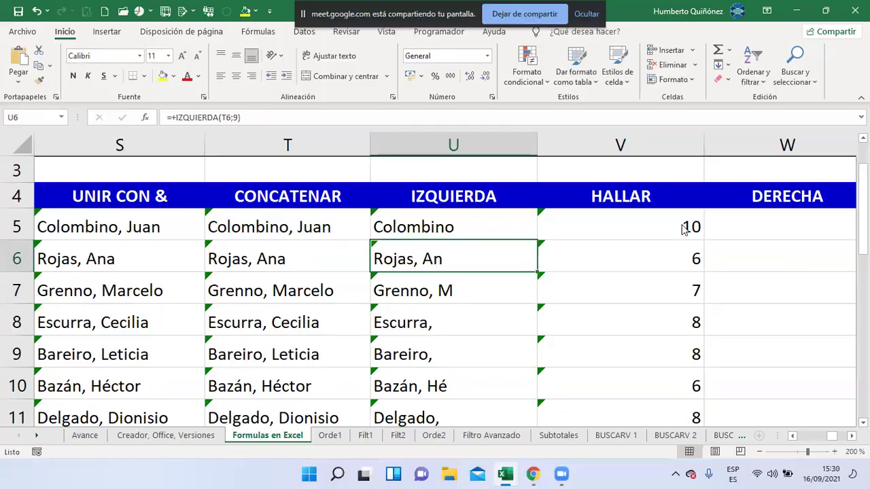
{"action": "key", "text": "alt+Tab"}
{"action": "key", "text": "alt+Tab"}
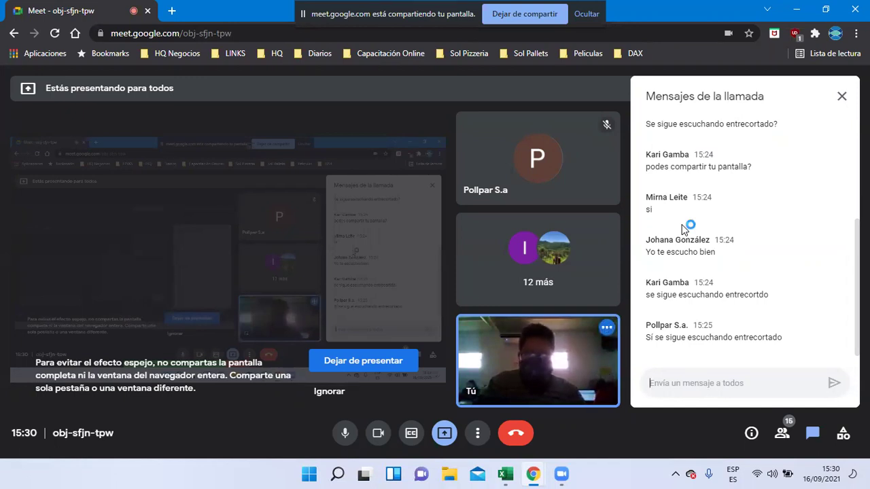
{"action": "type", "text": "Pre"}
{"action": "key", "text": "BackSpace"}
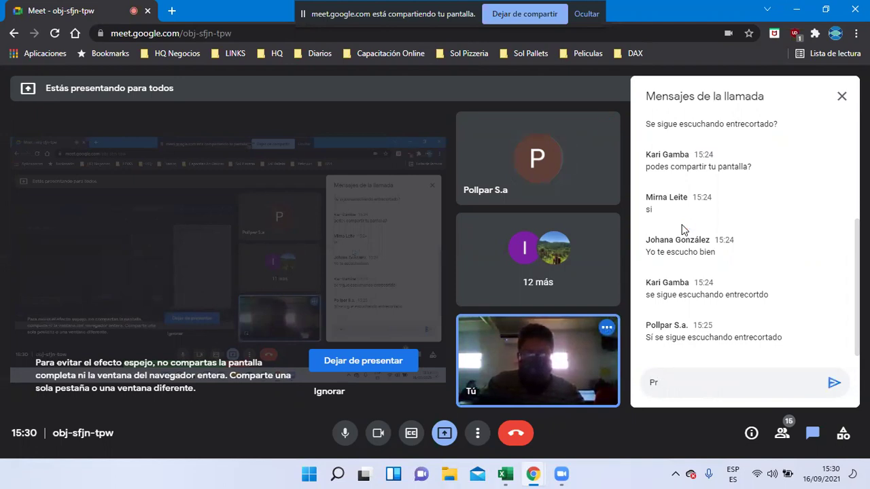
{"action": "key", "text": "BackSpace"}
{"action": "key", "text": "BackSpace"}
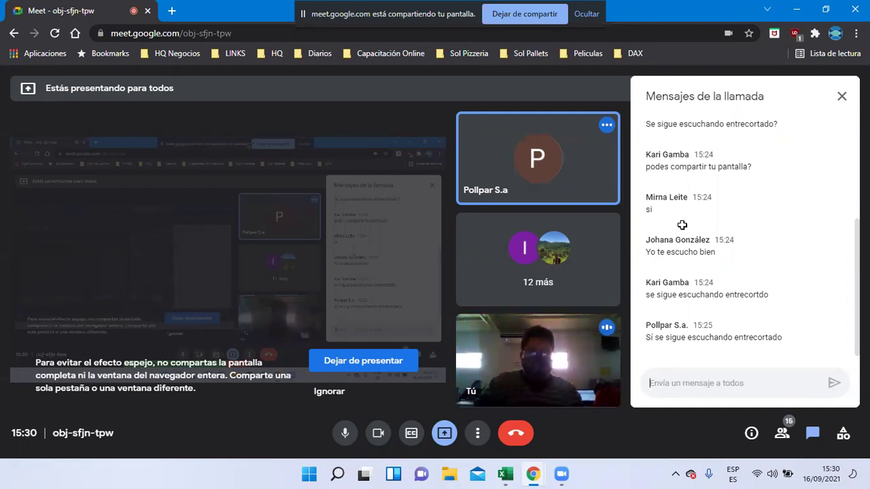
{"action": "key", "text": "alt+Tab"}
{"action": "left_click", "coordinate": [684, 227]}
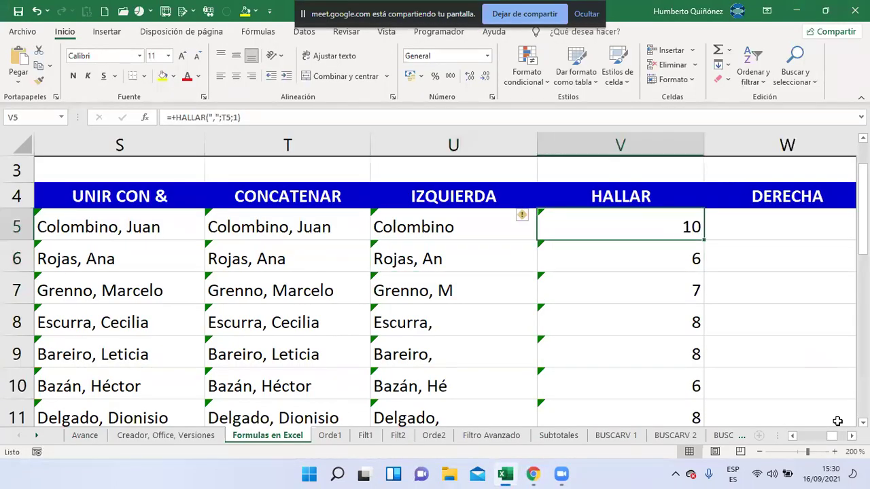
- Zoom the sheet to 210% and show V5's =+HALLAR(",";T5;1) formula in edit mode
{"action": "left_click", "coordinate": [834, 453]}
{"action": "left_click", "coordinate": [835, 452]}
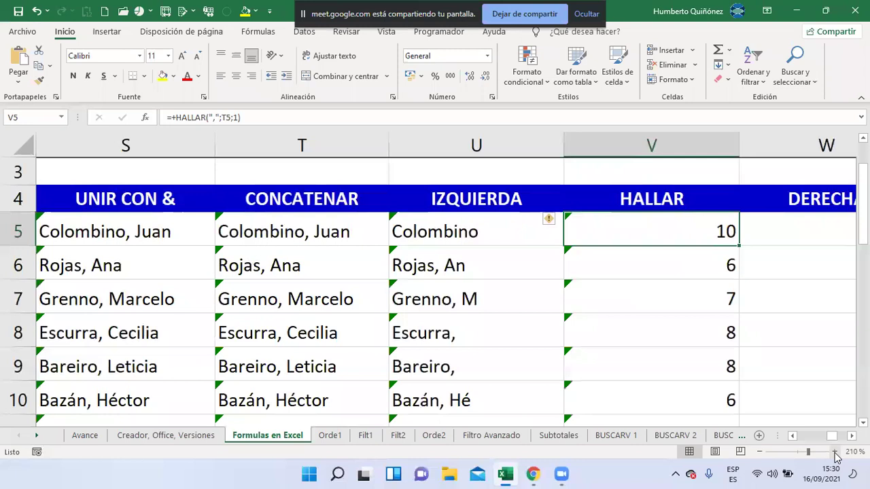
{"action": "key", "text": "XF86AudioLowerVolume"}
{"action": "key", "text": "F2"}
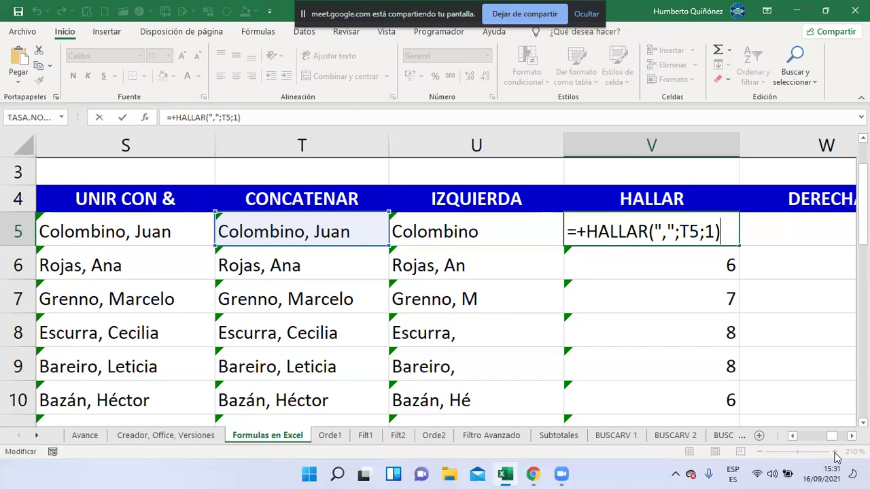
- Keep V5 unchanged and temporarily set U5 back to =+IZQUIERDA(T5;9)
{"action": "key", "text": "Return"}
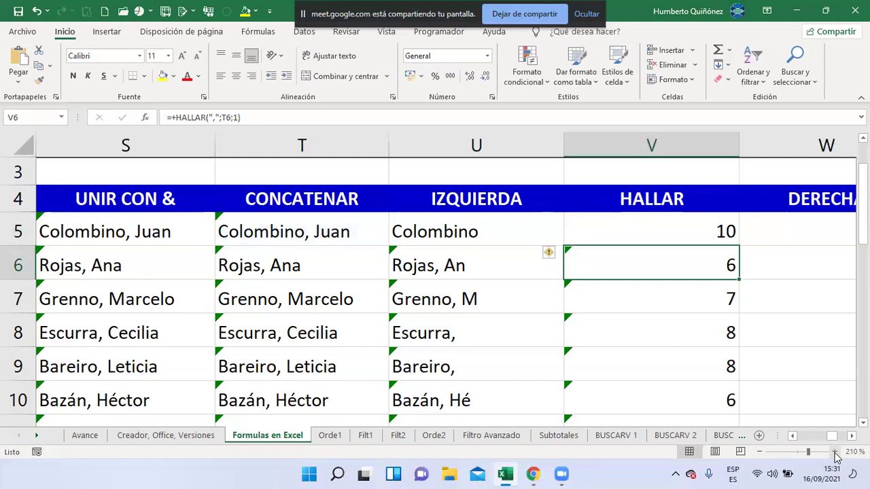
{"action": "key", "text": "Up"}
{"action": "key", "text": "Left"}
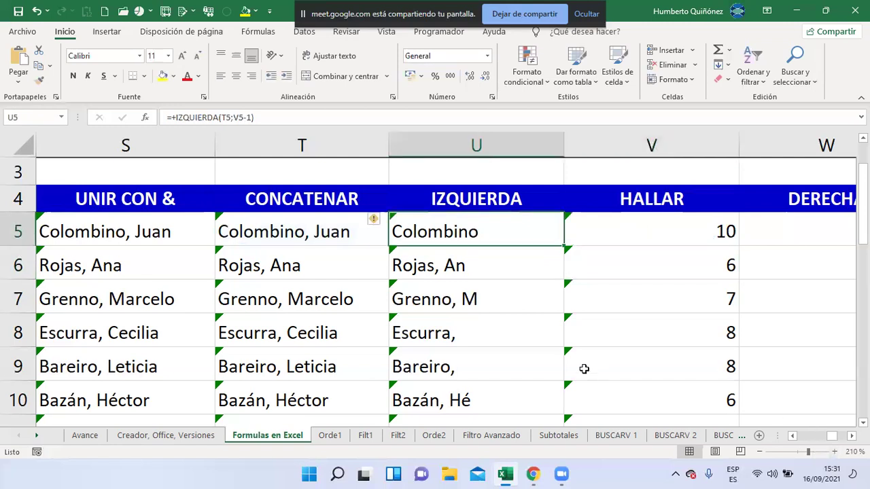
{"action": "key", "text": "XF86AudioRaiseVolume"}
{"action": "key", "text": "XF86AudioRaiseVolume"}
{"action": "key", "text": "F2"}
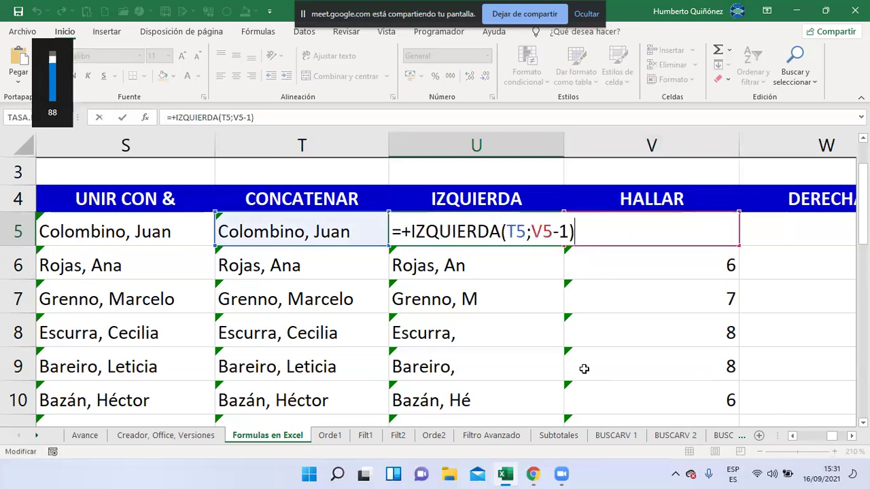
{"action": "key", "text": "Left"}
{"action": "key", "text": "BackSpace"}
{"action": "key", "text": "BackSpace"}
{"action": "key", "text": "BackSpace"}
{"action": "key", "text": "BackSpace"}
{"action": "type", "text": "9"}
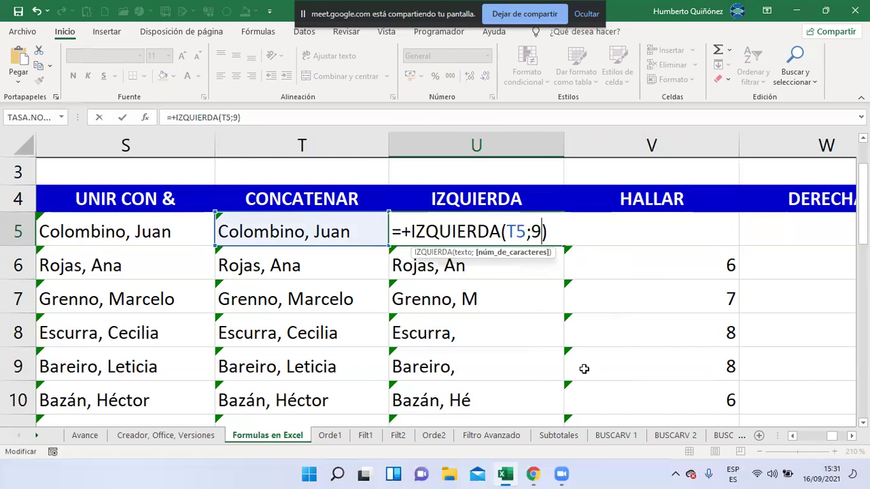
{"action": "key", "text": "Return"}
- Rewrite U5 as =+IZQUIERDA(T5;V5-1), using V5's comma position minus one
{"action": "key", "text": "Up"}
{"action": "key", "text": "F2"}
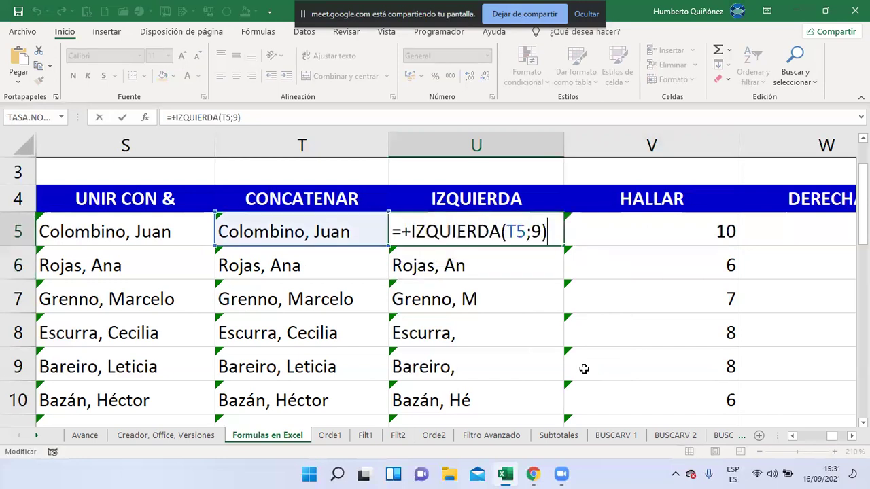
{"action": "key", "text": "Left"}
{"action": "key", "text": "shift+Left"}
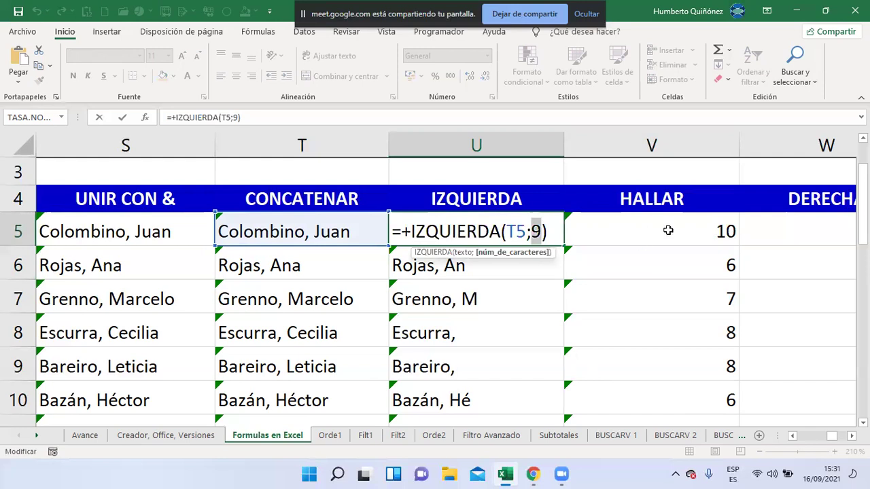
{"action": "left_click", "coordinate": [670, 228]}
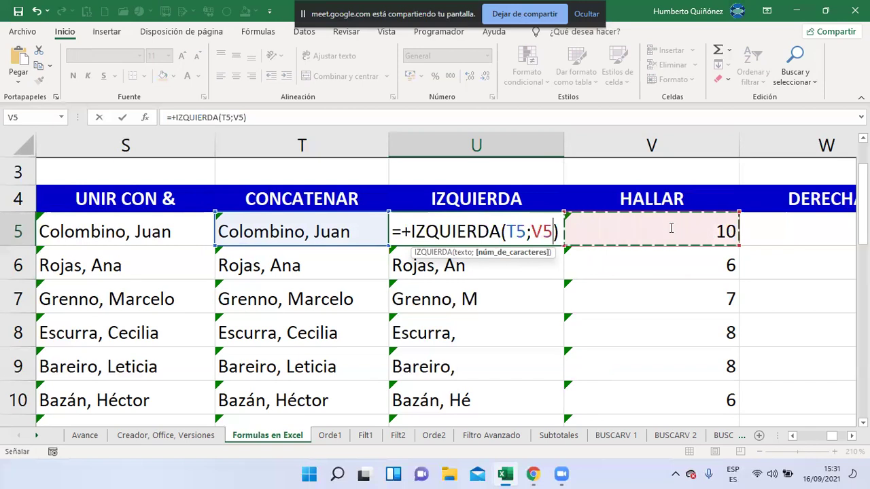
{"action": "type", "text": "-"}
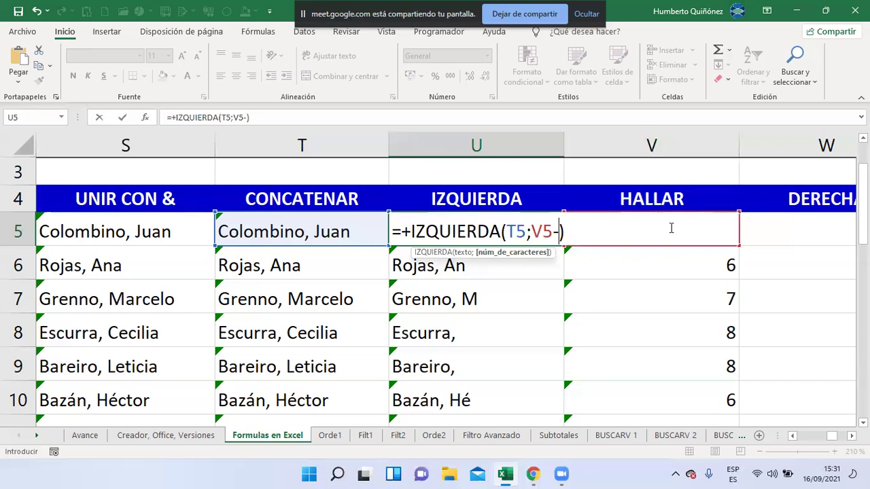
{"action": "type", "text": "1"}
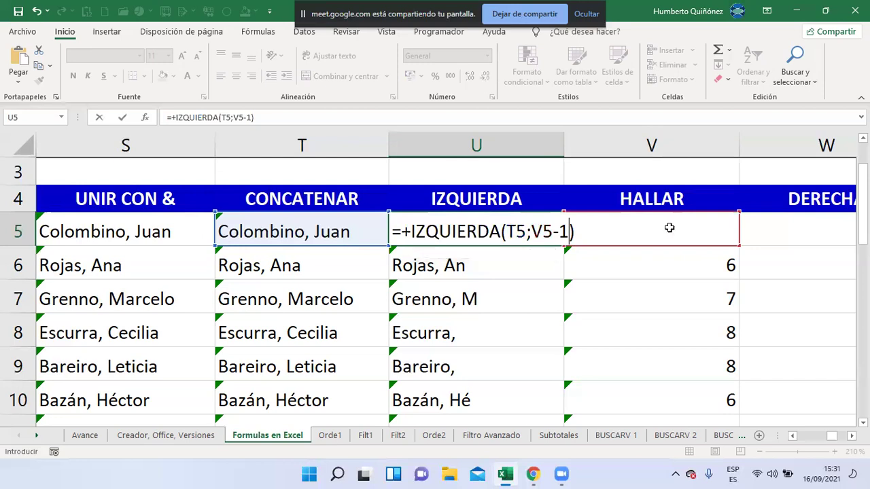
{"action": "key", "text": "ctrl+Return"}
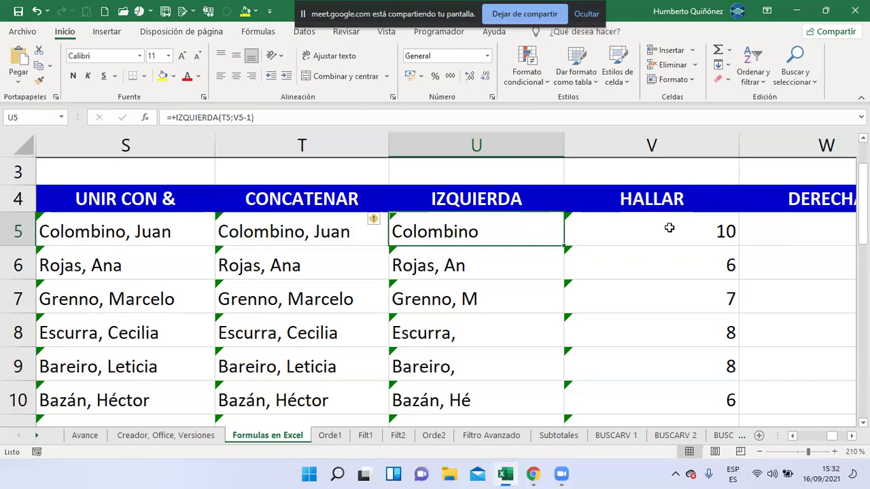
- Autofill U5's comma-based IZQUIERDA down column U and check surnames like Rojas through Bastos
{"action": "double_click", "coordinate": [564, 247]}
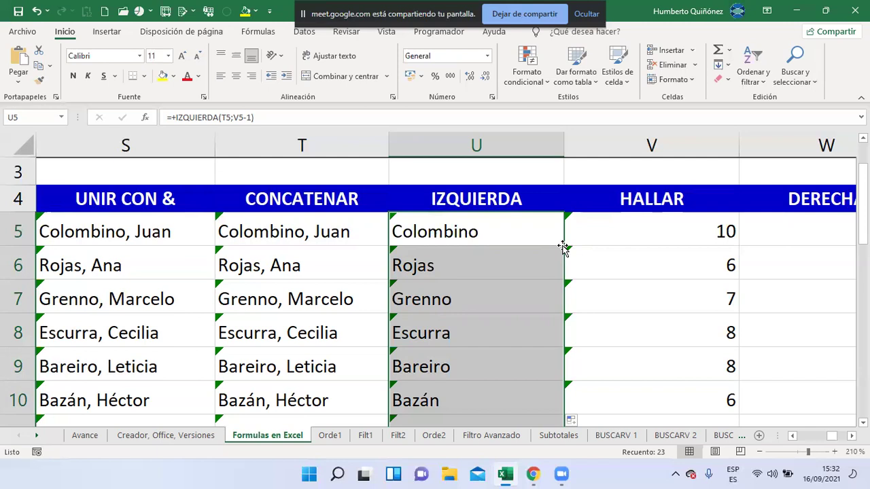
{"action": "key", "text": "Down"}
{"action": "key", "text": "Down"}
{"action": "key", "text": "Down"}
{"action": "key", "text": "Down"}
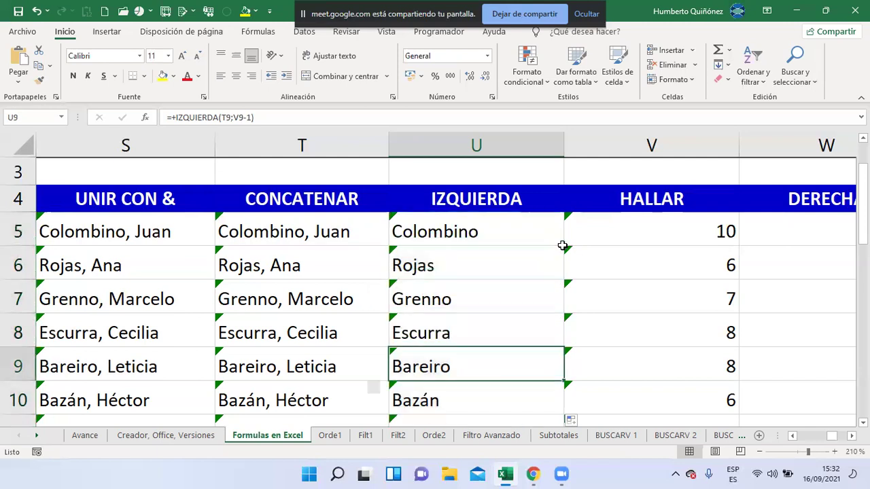
{"action": "key", "text": "Down"}
{"action": "key", "text": "Down"}
{"action": "key", "text": "Down"}
{"action": "key", "text": "Down"}
{"action": "key", "text": "Down"}
{"action": "key", "text": "Down"}
{"action": "key", "text": "Down"}
{"action": "key", "text": "Down"}
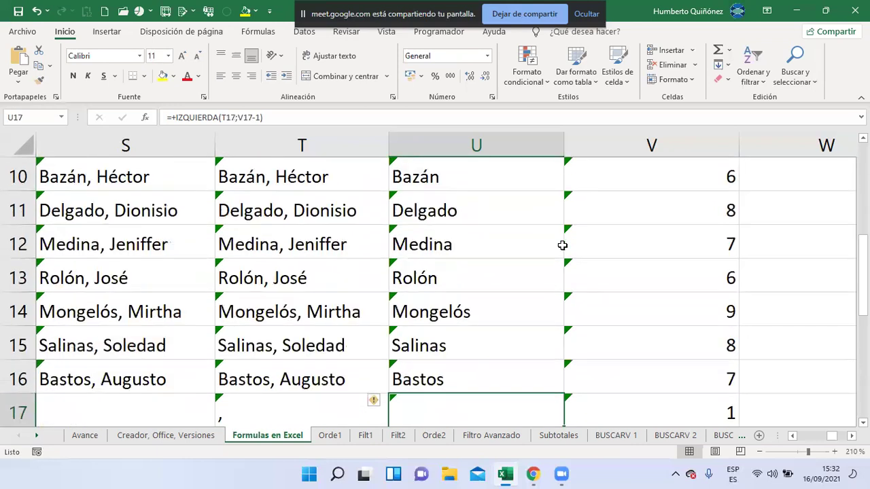
{"action": "key", "text": "Down"}
{"action": "key", "text": "Left"}
{"action": "key", "text": "Down"}
{"action": "key", "text": "Down"}
{"action": "key", "text": "Down"}
{"action": "key", "text": "Up"}
{"action": "key", "text": "Up"}
{"action": "key", "text": "Up"}
{"action": "key", "text": "Up"}
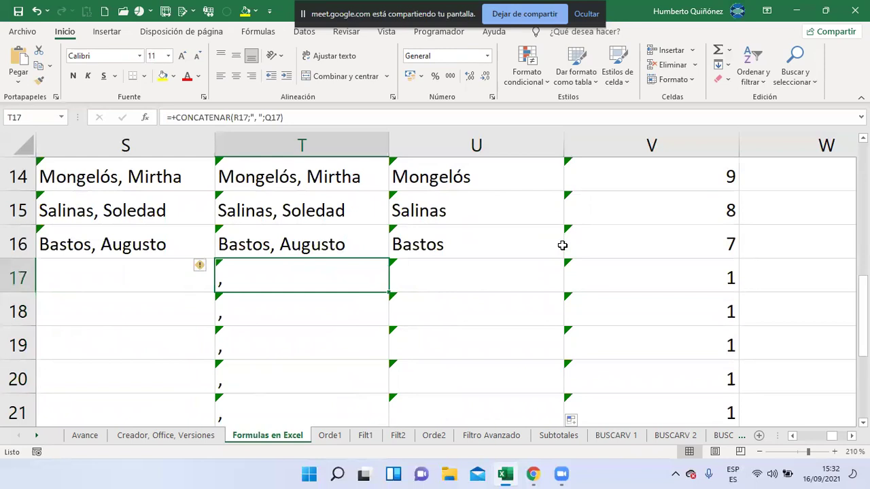
- Select T17:V27 and delete the leftover commas and 1s below the name list
{"action": "key", "text": "shift+Down"}
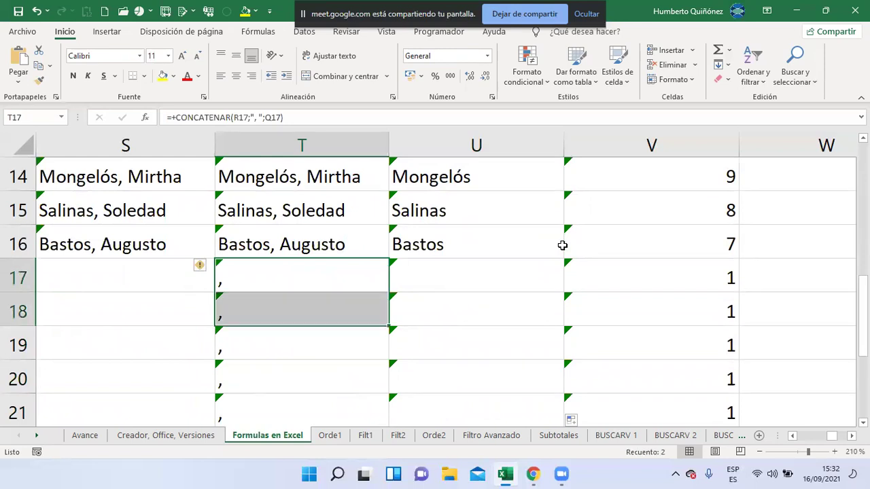
{"action": "key", "text": "shift+Down"}
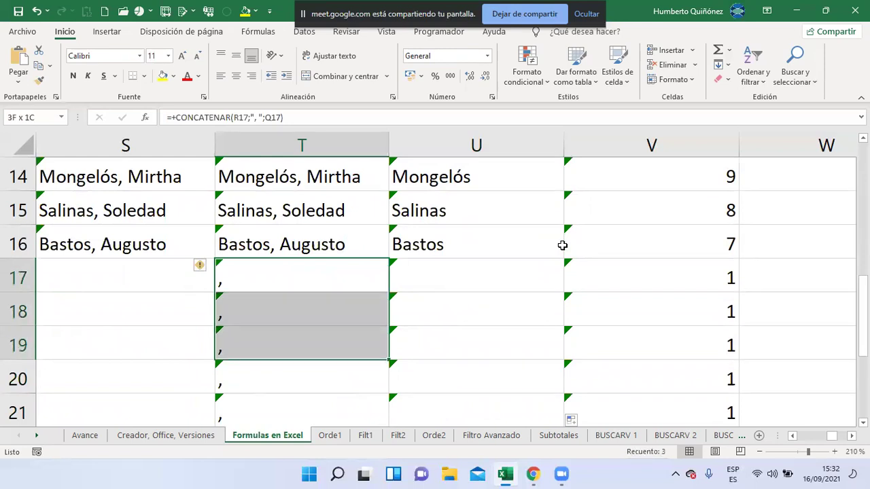
{"action": "key", "text": "shift+Down"}
{"action": "key", "text": "shift+Down"}
{"action": "key", "text": "shift+Down"}
{"action": "key", "text": "shift+Down"}
{"action": "key", "text": "shift+Down"}
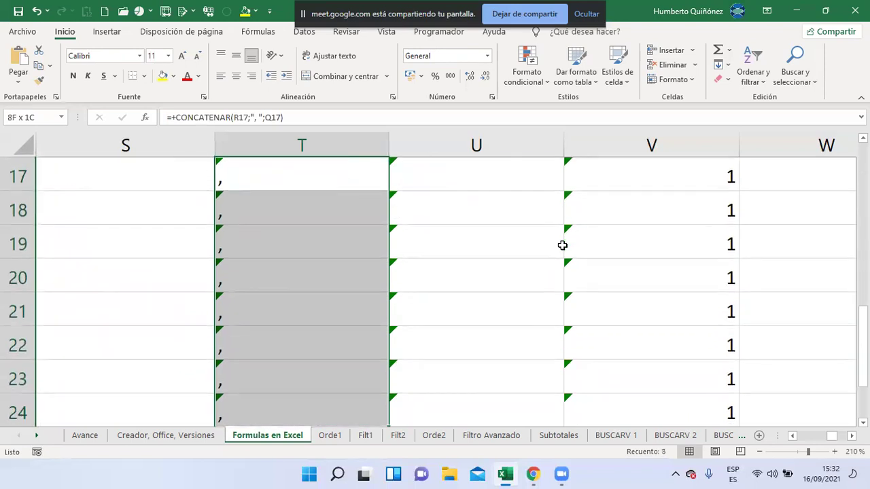
{"action": "key", "text": "shift+Down"}
{"action": "key", "text": "shift+Down"}
{"action": "key", "text": "shift+Down"}
{"action": "key", "text": "shift+Right"}
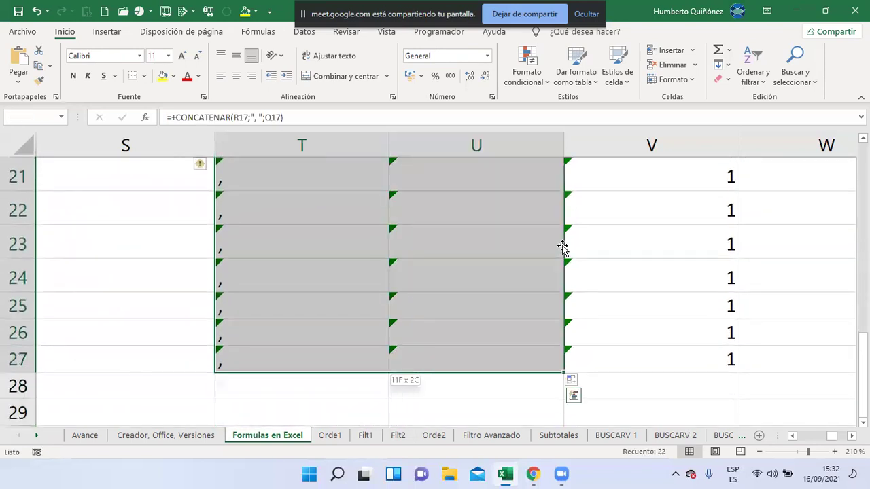
{"action": "key", "text": "shift+Right"}
{"action": "scroll", "coordinate": [562, 246], "scroll_direction": "up", "scroll_amount": 2}
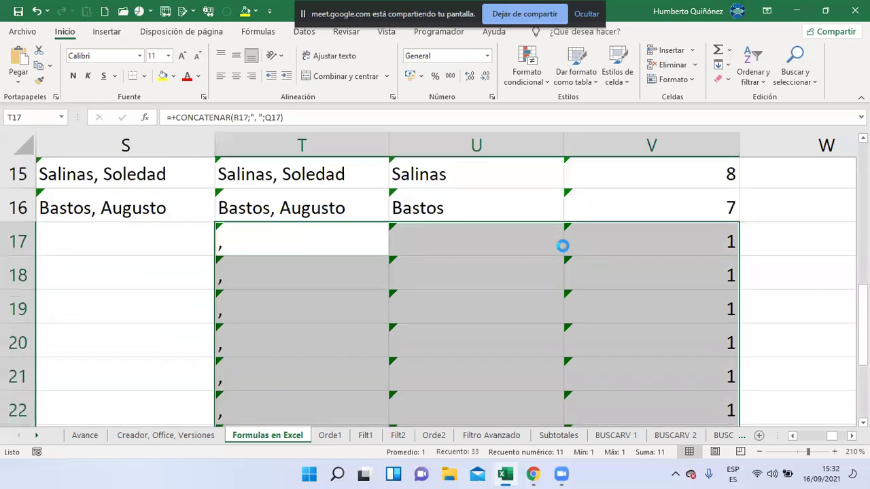
{"action": "key", "text": "Delete"}
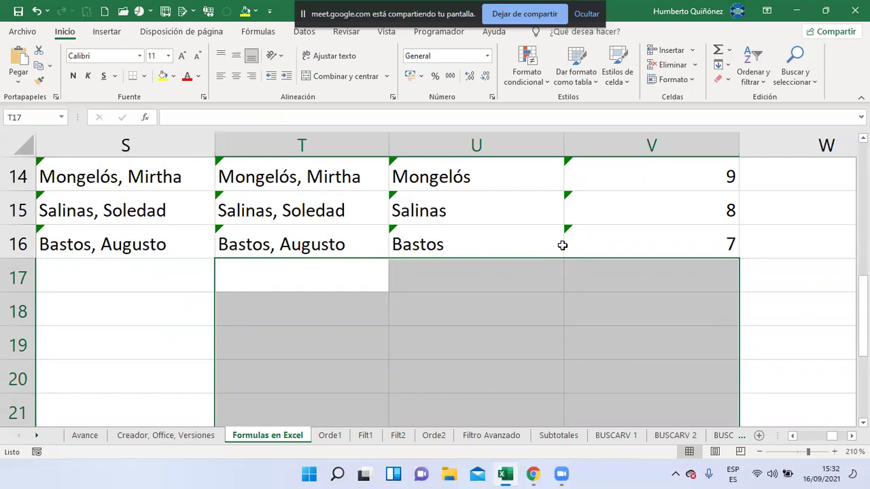
- Return to the first name row and switch over to the Google Meet call
{"action": "key", "text": "Up"}
{"action": "key", "text": "Up"}
{"action": "key", "text": "Up"}
{"action": "key", "text": "Up"}
{"action": "key", "text": "Up"}
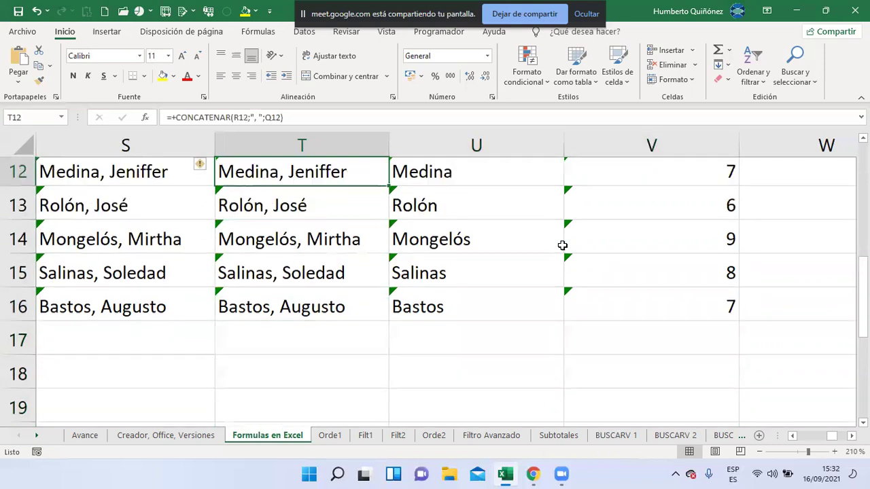
{"action": "key", "text": "Up"}
{"action": "key", "text": "Up"}
{"action": "key", "text": "Up"}
{"action": "key", "text": "Right"}
{"action": "key", "text": "Right"}
{"action": "key", "text": "Up"}
{"action": "key", "text": "Up"}
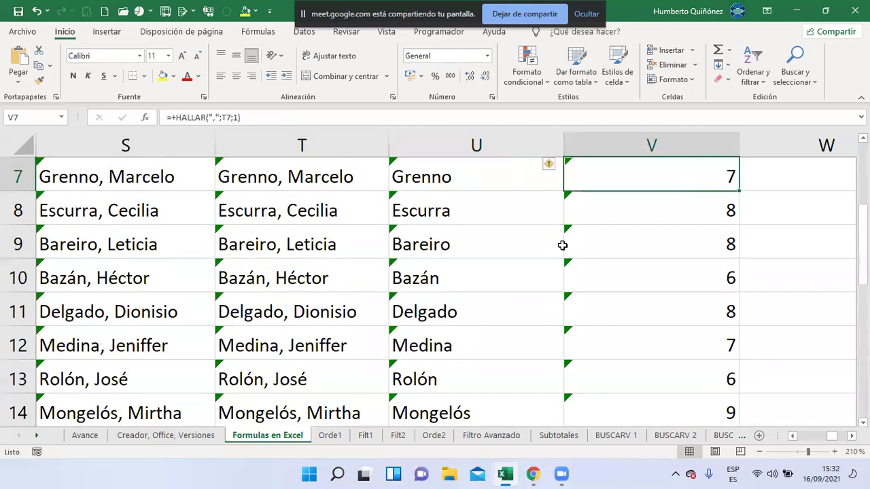
{"action": "key", "text": "Up"}
{"action": "key", "text": "Up"}
{"action": "key", "text": "Up"}
{"action": "key", "text": "Left"}
{"action": "key", "text": "Down"}
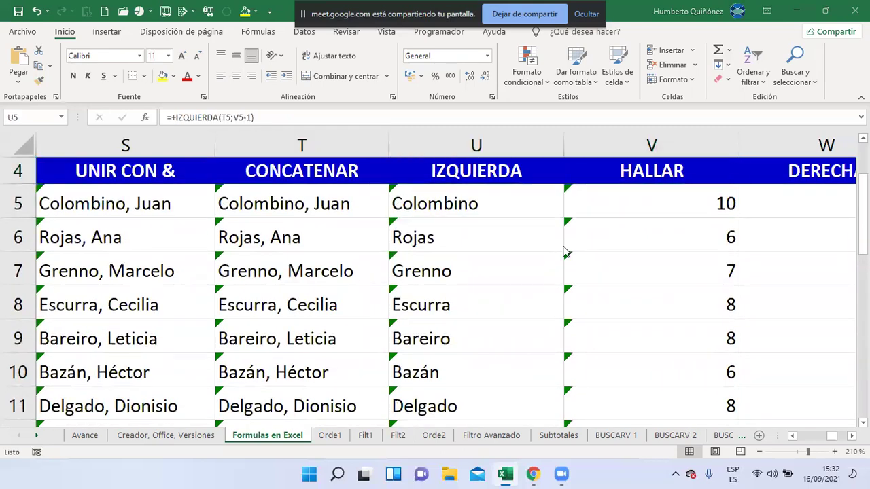
{"action": "key", "text": "alt+Tab"}
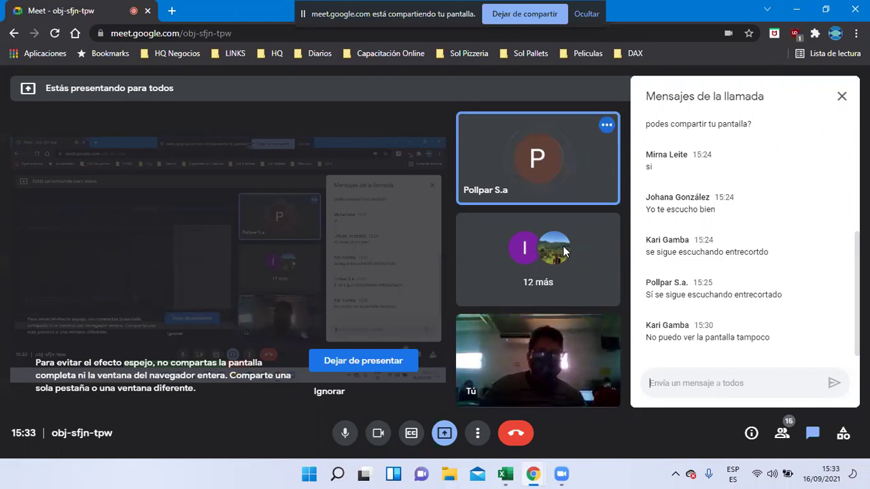
- Delete both quotes around the comma in V5, leaving =+HALLAR(,;T5;1)
{"action": "key", "text": "alt+Tab"}
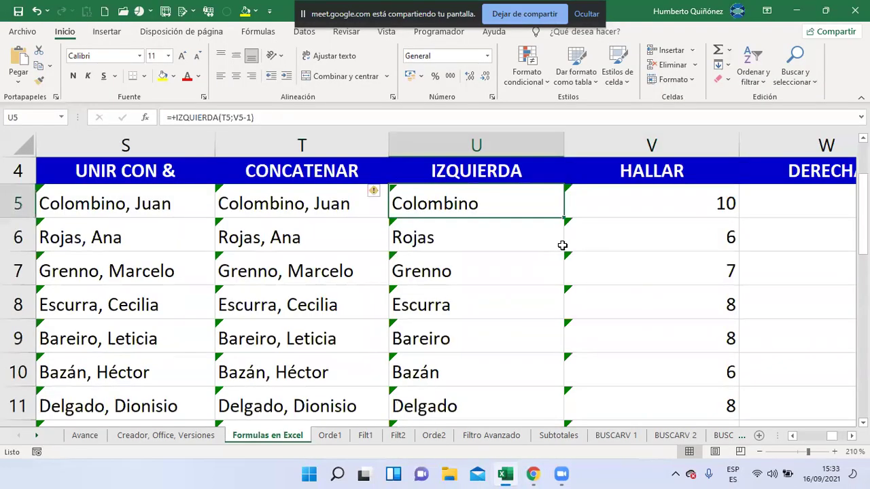
{"action": "key", "text": "Right"}
{"action": "key", "text": "XF86AudioRaiseVolume"}
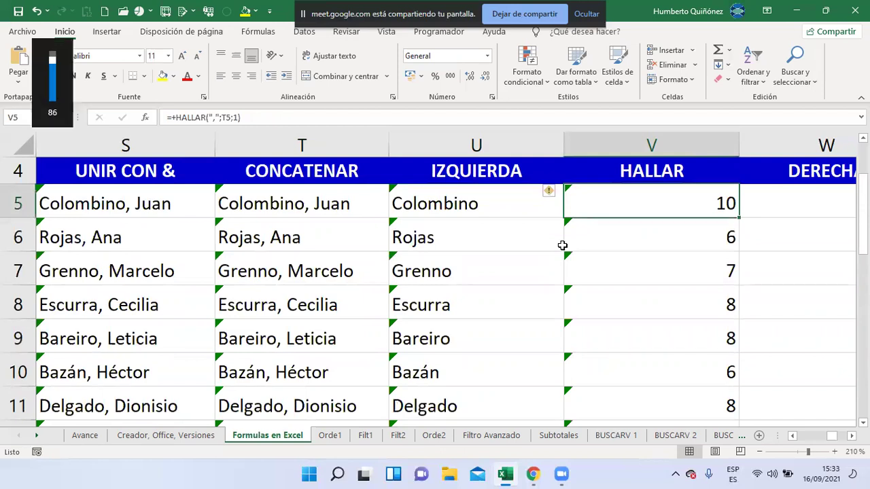
{"action": "key", "text": "F2"}
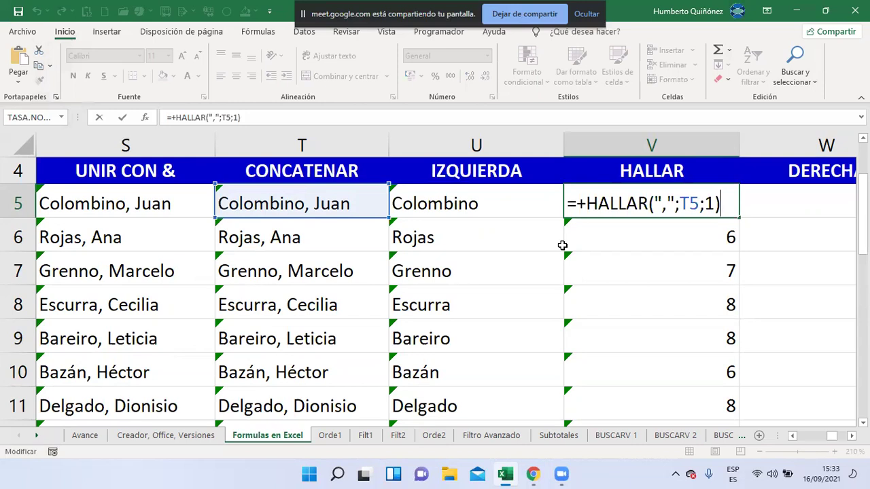
{"action": "key", "text": "Left"}
{"action": "key", "text": "Left"}
{"action": "key", "text": "Left"}
{"action": "key", "text": "Left"}
{"action": "key", "text": "Left"}
{"action": "key", "text": "Left"}
{"action": "key", "text": "Left"}
{"action": "key", "text": "Left"}
{"action": "key", "text": "Left"}
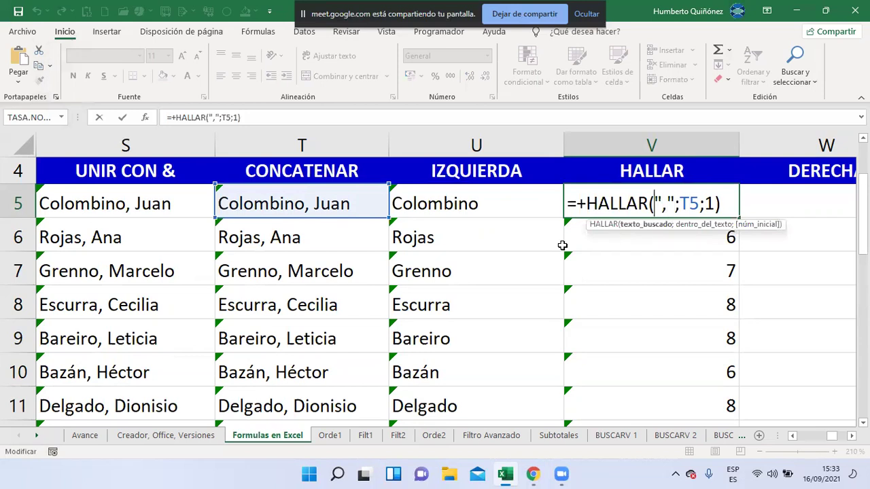
{"action": "key", "text": "Delete"}
{"action": "key", "text": "Right"}
{"action": "key", "text": "Delete"}
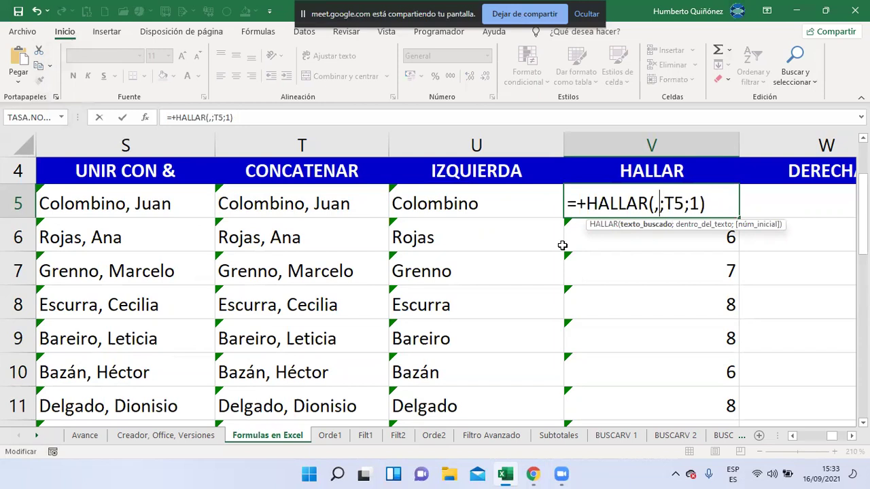
{"action": "key", "text": "Right"}
{"action": "key", "text": "Left"}
- Dismiss the quoteless-formula error and retype the two quotes around the comma in V5
{"action": "key", "text": "Return"}
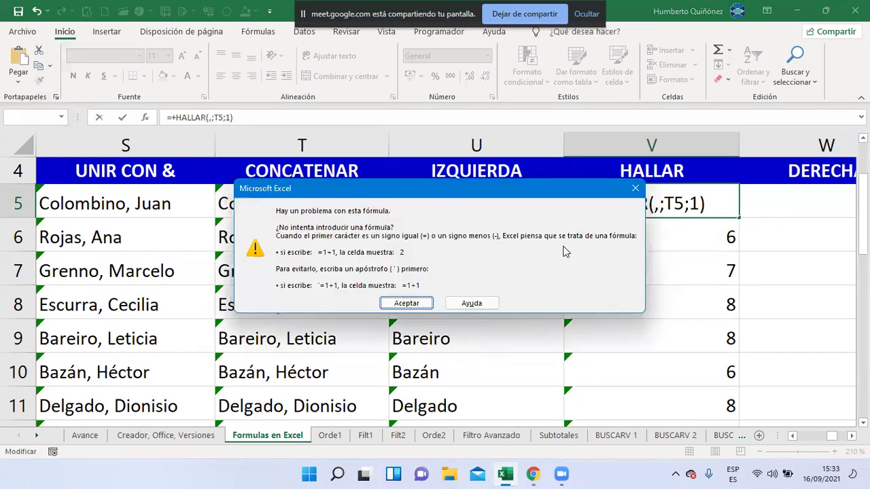
{"action": "left_click", "coordinate": [406, 303]}
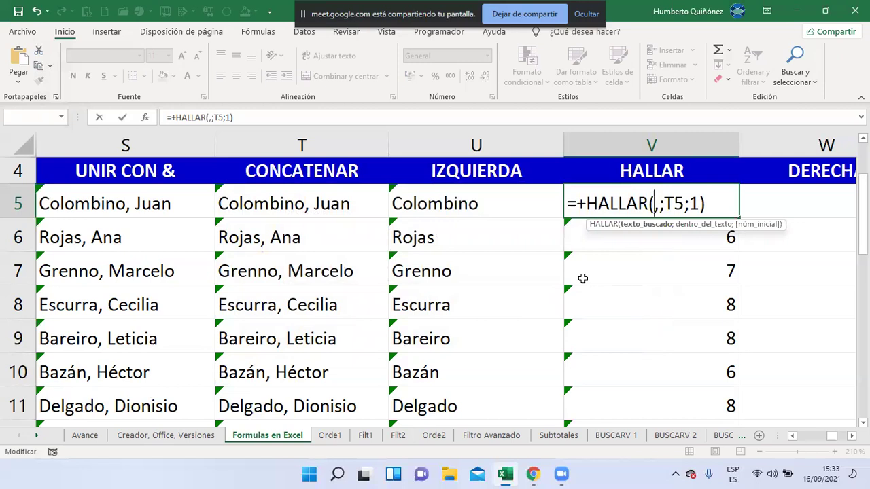
{"action": "type", "text": "\""}
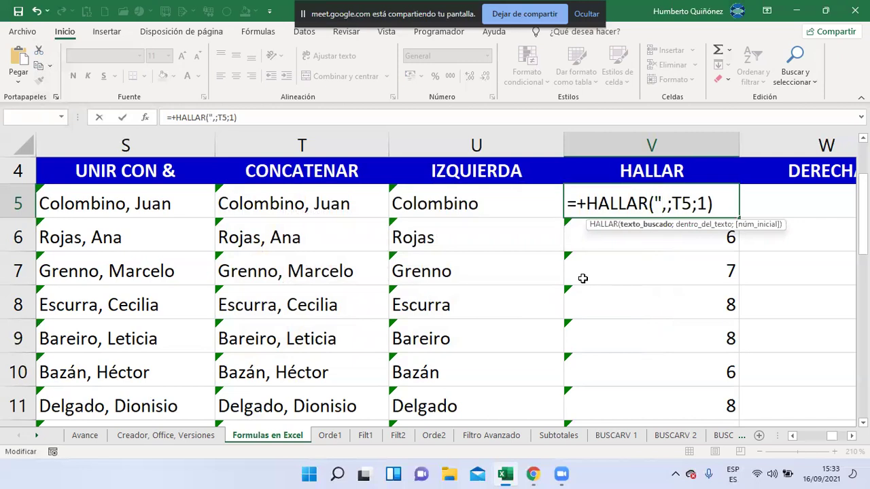
{"action": "key", "text": "Left"}
{"action": "key", "text": "Left"}
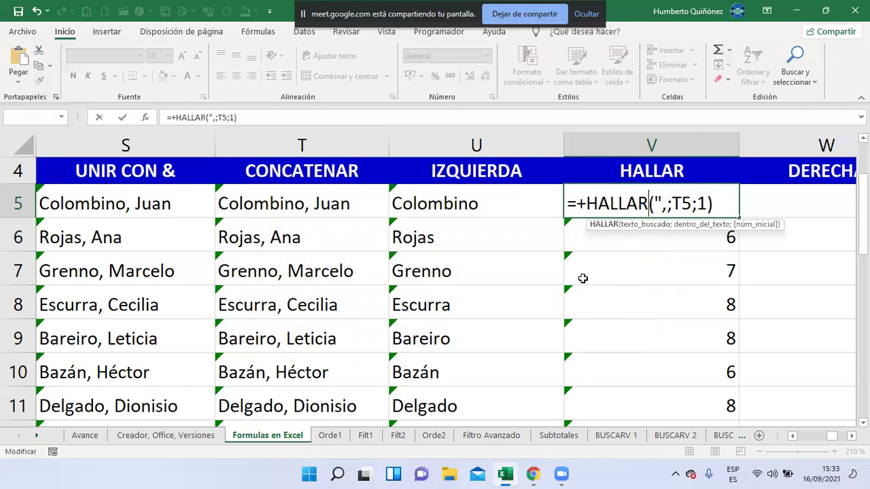
{"action": "key", "text": "Right"}
{"action": "key", "text": "Right"}
{"action": "key", "text": "Right"}
{"action": "type", "text": "\""}
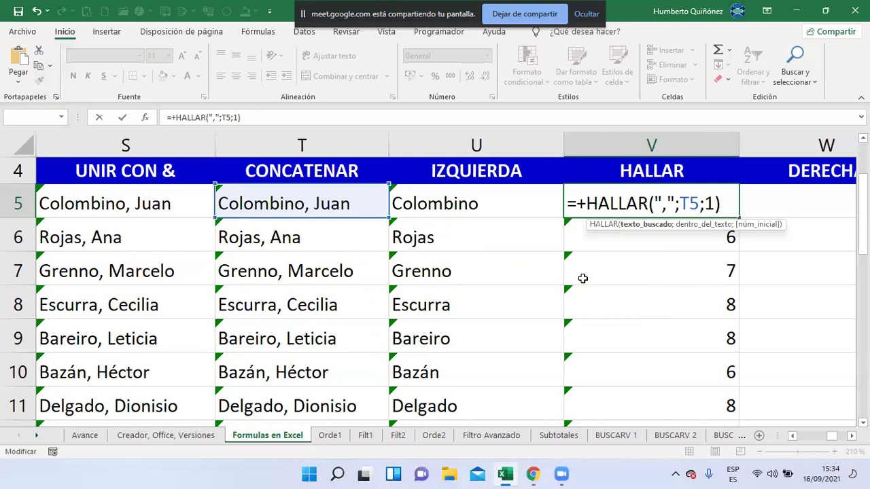
- Commit the restored =+HALLAR(",";T5;1) so V5 returns 10 again, then switch to Google Meet
{"action": "key", "text": "Left"}
{"action": "key", "text": "Left"}
{"action": "key", "text": "Left"}
{"action": "key", "text": "Right"}
{"action": "key", "text": "Right"}
{"action": "key", "text": "Right"}
{"action": "key", "text": "Left"}
{"action": "key", "text": "Left"}
{"action": "key", "text": "Right"}
{"action": "key", "text": "Return"}
{"action": "key", "text": "Up"}
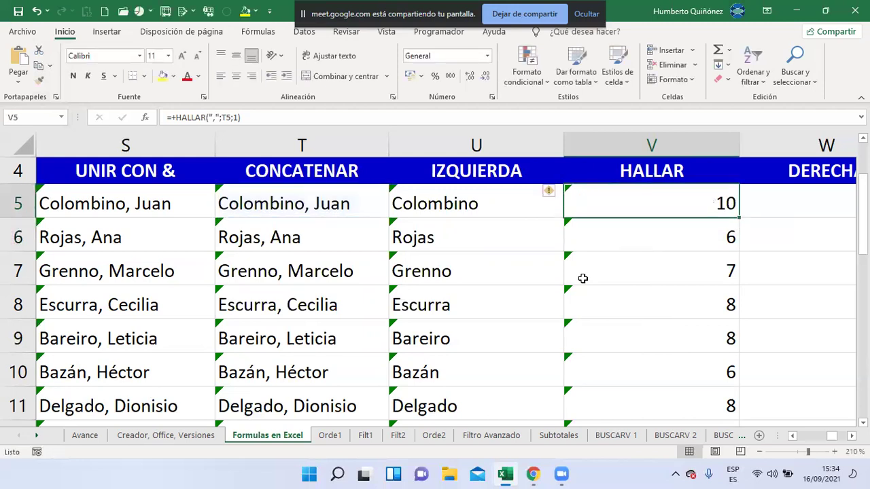
{"action": "key", "text": "alt+Tab"}
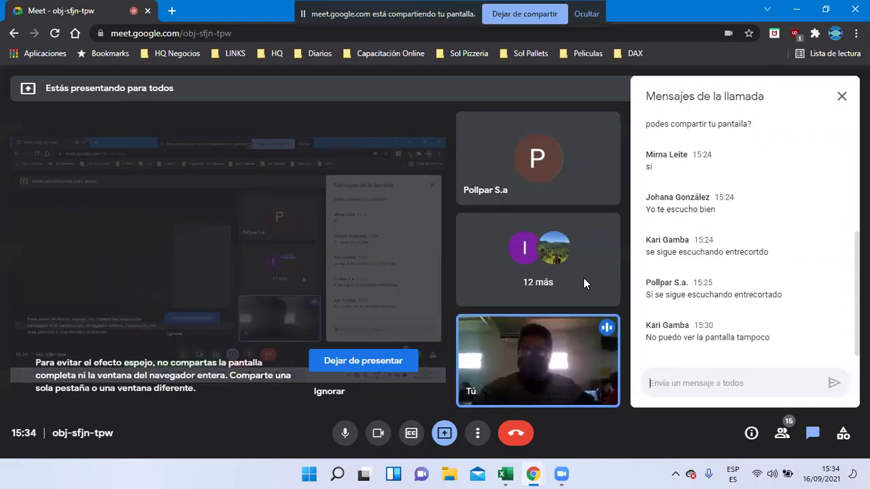
- Return from the Google Meet call to the Excel workbook
{"action": "key", "text": "alt+Tab"}
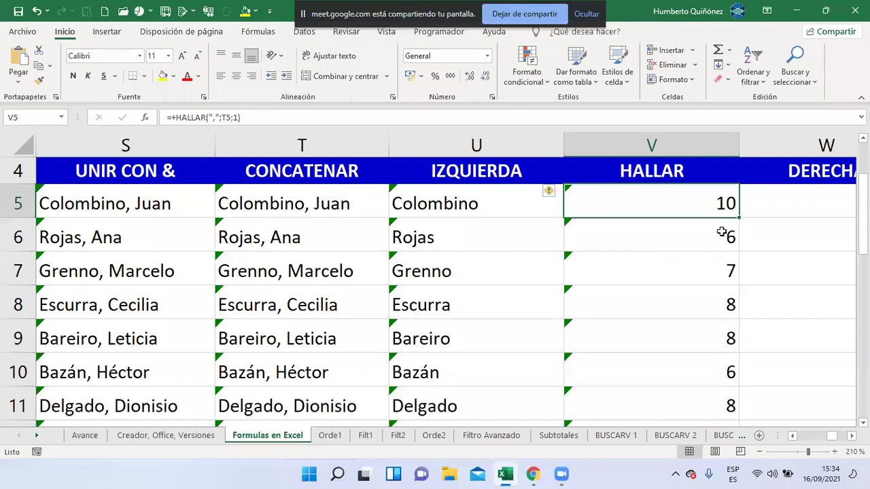
{"action": "left_click_drag", "start_coordinate": [739, 219], "coordinate": [731, 434]}
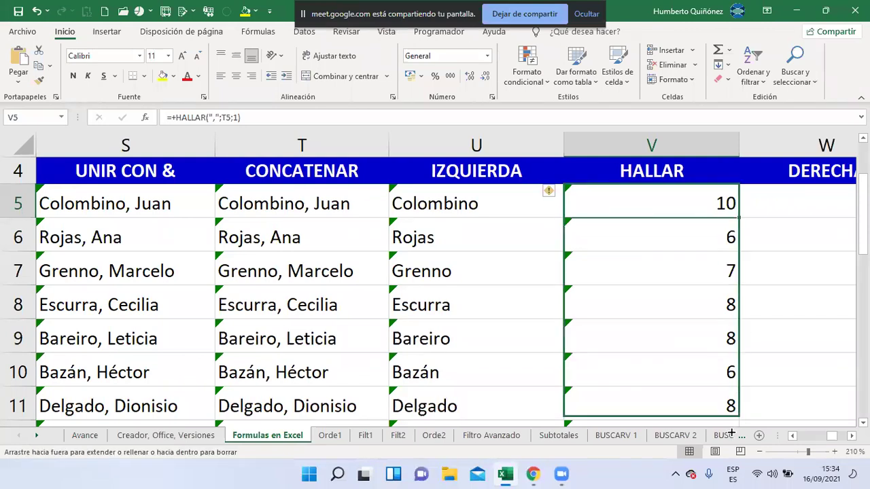
{"action": "left_click_drag", "start_coordinate": [731, 434], "coordinate": [576, 363]}
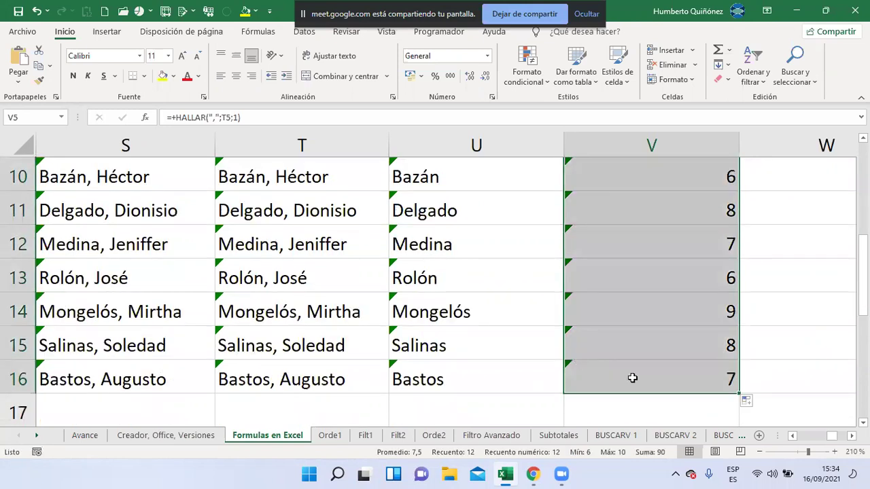
{"action": "key", "text": "Up"}
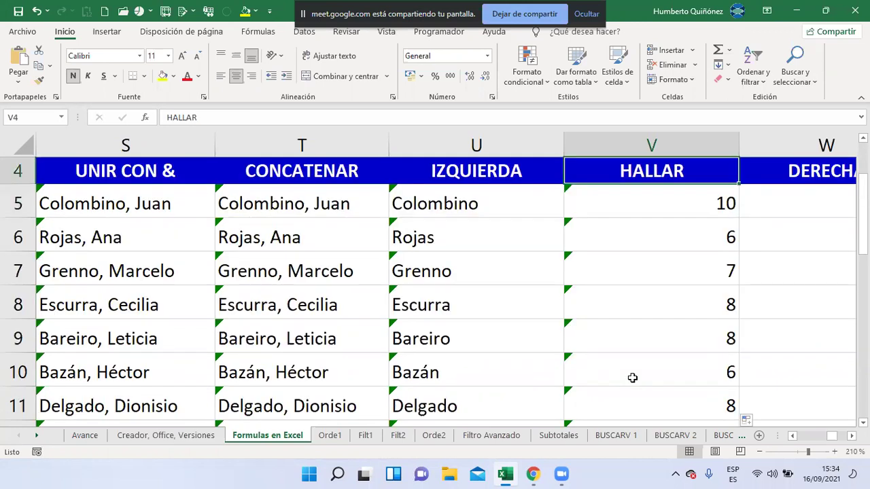
{"action": "key", "text": "Down"}
{"action": "key", "text": "Down"}
{"action": "key", "text": "Down"}
{"action": "key", "text": "Down"}
{"action": "key", "text": "Down"}
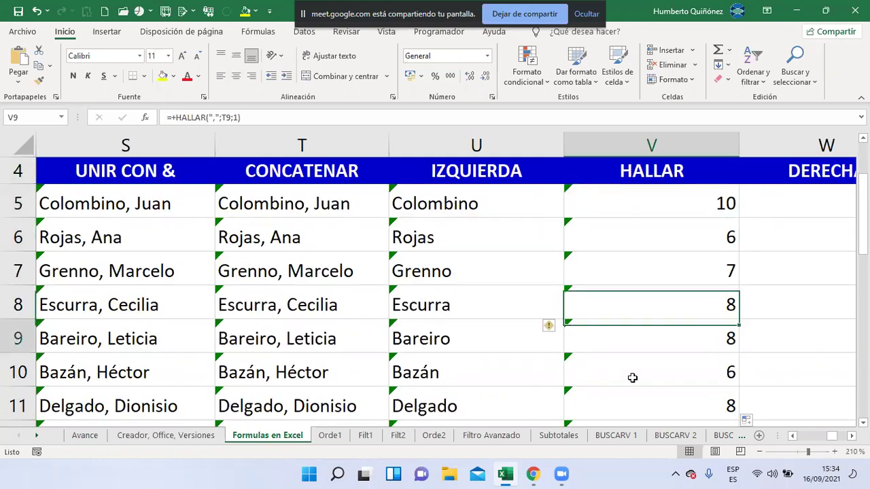
{"action": "key", "text": "Down"}
{"action": "key", "text": "Down"}
{"action": "key", "text": "Up"}
{"action": "key", "text": "Up"}
{"action": "key", "text": "Up"}
{"action": "key", "text": "Up"}
{"action": "key", "text": "Up"}
{"action": "key", "text": "Down"}
{"action": "key", "text": "Down"}
{"action": "key", "text": "Down"}
{"action": "key", "text": "Down"}
{"action": "key", "text": "Down"}
{"action": "key", "text": "Up"}
{"action": "key", "text": "Up"}
{"action": "key", "text": "Up"}
{"action": "key", "text": "Up"}
{"action": "key", "text": "Down"}
{"action": "key", "text": "Down"}
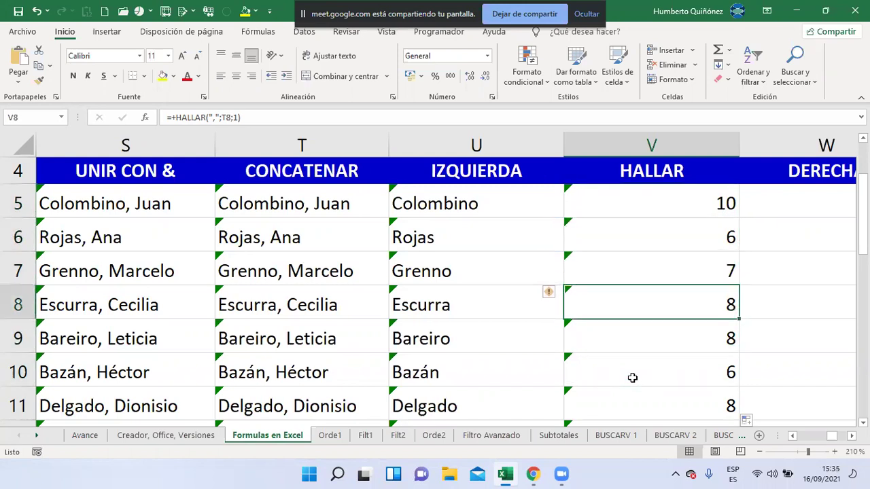
{"action": "key", "text": "Down"}
{"action": "key", "text": "Down"}
{"action": "key", "text": "Down"}
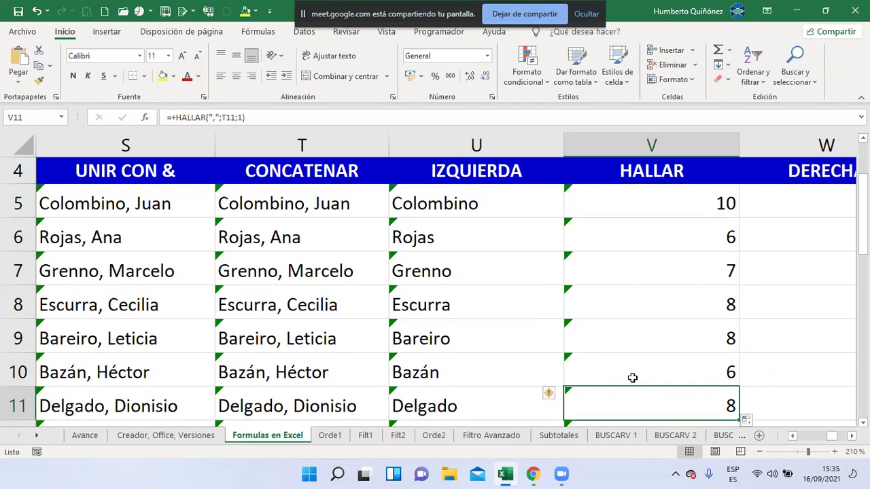
{"action": "key", "text": "Up"}
{"action": "key", "text": "Up"}
{"action": "key", "text": "Up"}
{"action": "key", "text": "Up"}
{"action": "key", "text": "Up"}
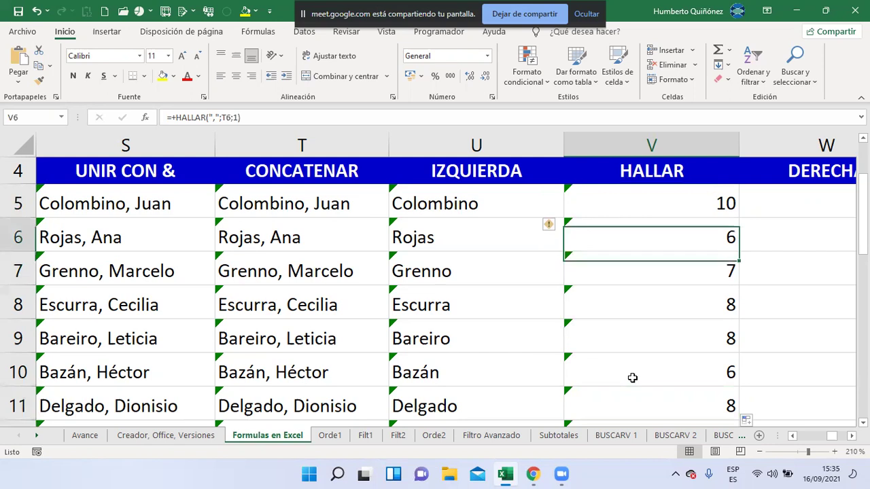
{"action": "key", "text": "Up"}
{"action": "key", "text": "XF86AudioLowerVolume"}
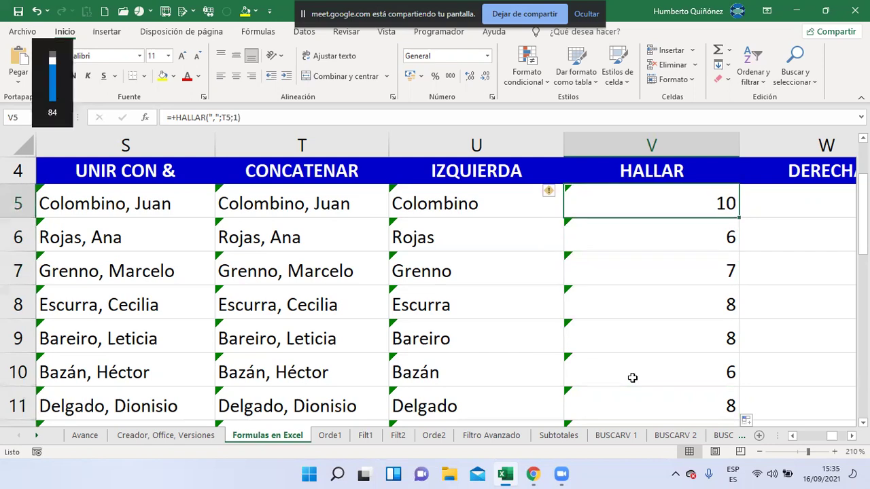
{"action": "key", "text": "F2"}
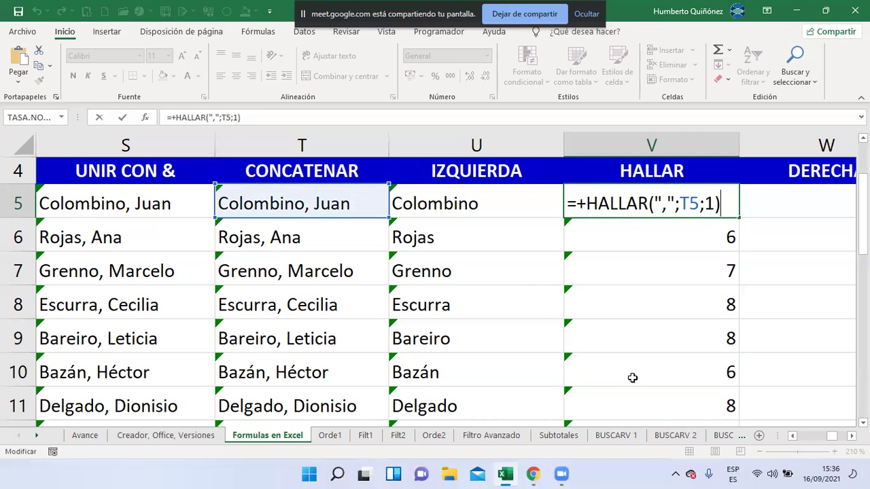
- Replace HALLAR with ENCONTRAR in V5, giving =ENCONTRAR(",";T5;1) that still returns 10
{"action": "key", "text": "Left"}
{"action": "key", "text": "Left"}
{"action": "key", "text": "Left"}
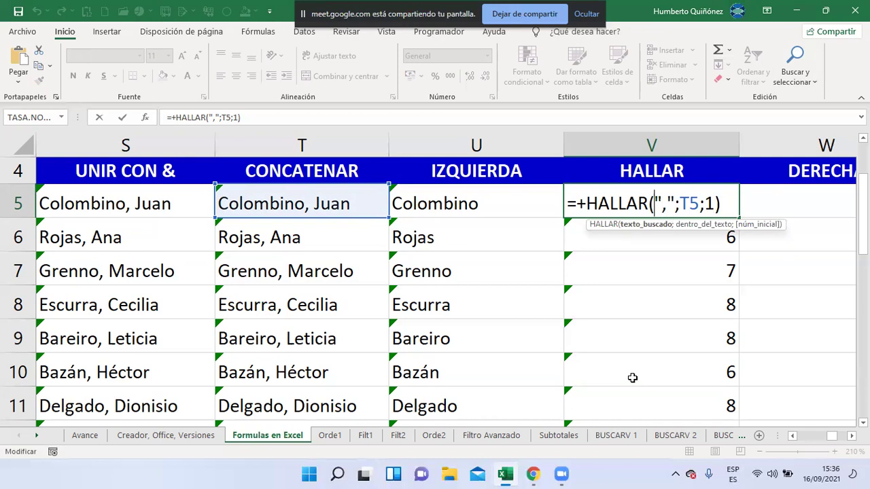
{"action": "key", "text": "shift+Left"}
{"action": "key", "text": "shift+Left"}
{"action": "key", "text": "shift+Left"}
{"action": "key", "text": "shift+Left"}
{"action": "key", "text": "shift+Left"}
{"action": "key", "text": "shift+Left"}
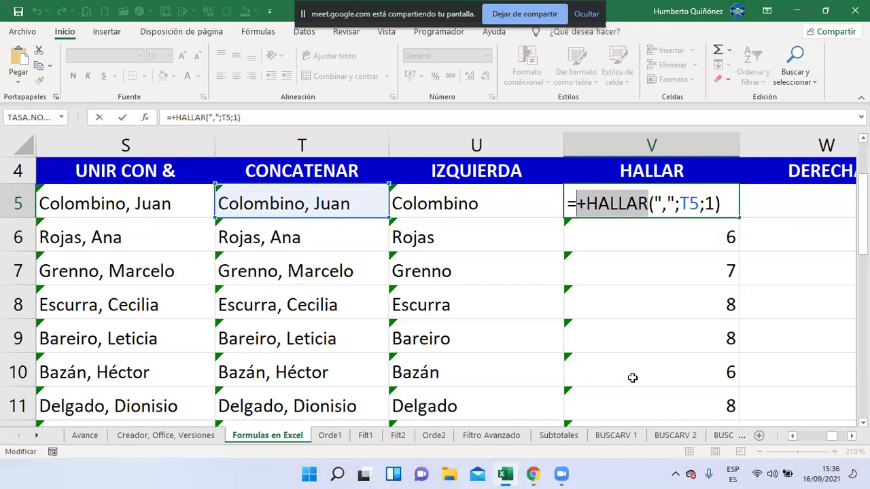
{"action": "type", "text": "e"}
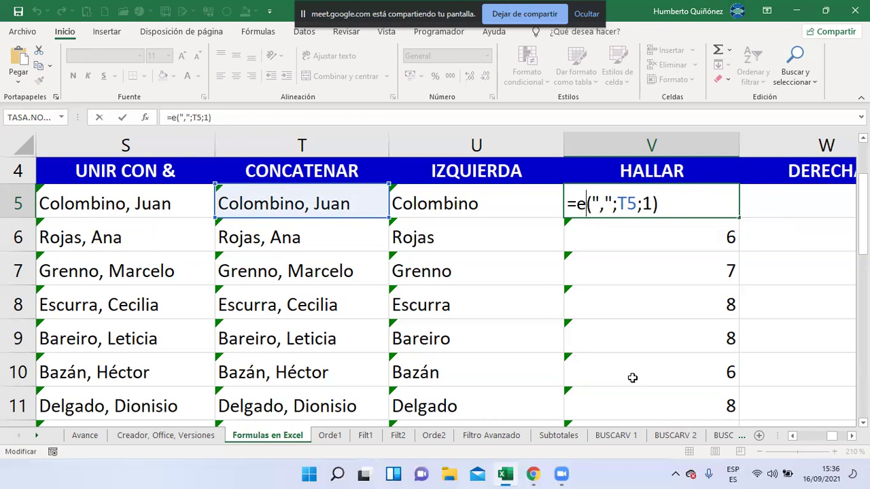
{"action": "type", "text": "nco"}
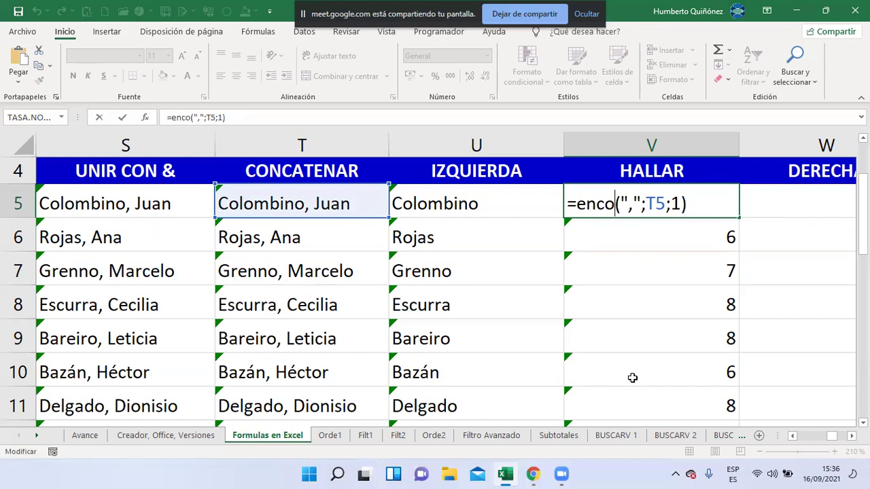
{"action": "type", "text": "ntrar"}
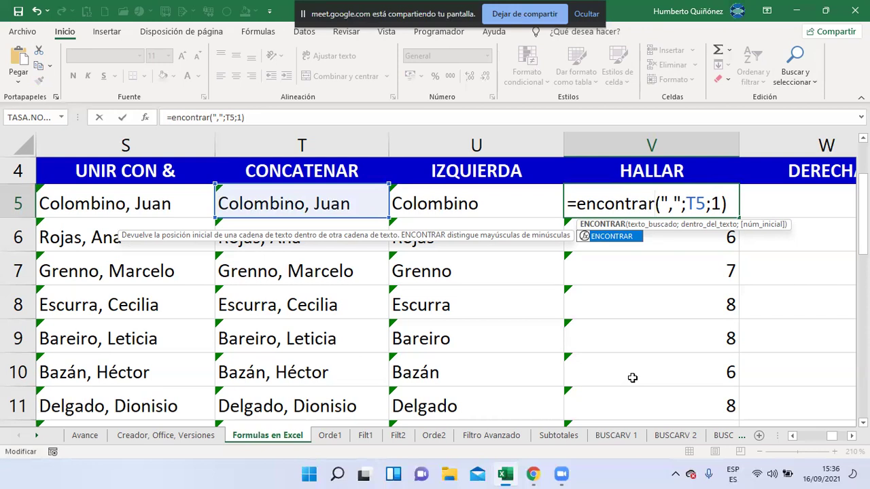
{"action": "key", "text": "Right"}
{"action": "key", "text": "Right"}
{"action": "key", "text": "Right"}
{"action": "key", "text": "Right"}
{"action": "key", "text": "Right"}
{"action": "key", "text": "Right"}
{"action": "key", "text": "Right"}
{"action": "key", "text": "Right"}
{"action": "key", "text": "Right"}
{"action": "key", "text": "Right"}
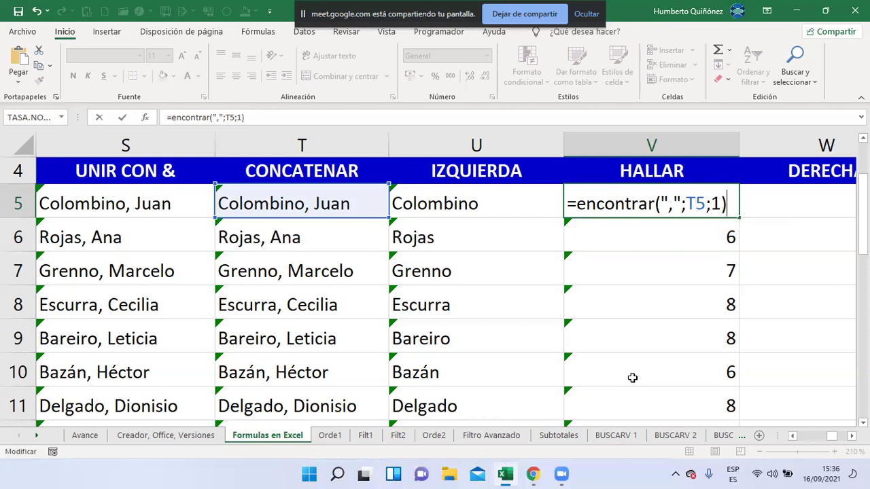
{"action": "key", "text": "Return"}
{"action": "key", "text": "Up"}
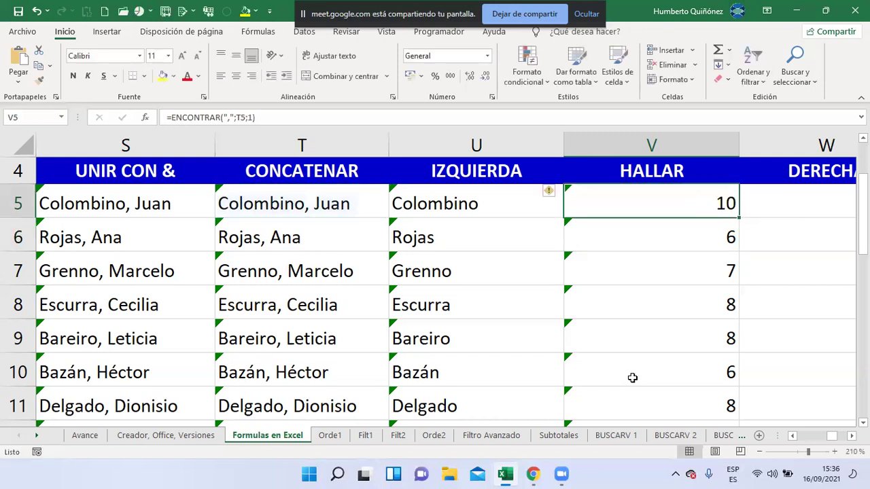
{"action": "key", "text": "XF86AudioRaiseVolume"}
{"action": "key", "text": "F2"}
{"action": "key", "text": "Left"}
{"action": "key", "text": "Left"}
{"action": "key", "text": "Left"}
{"action": "key", "text": "Left"}
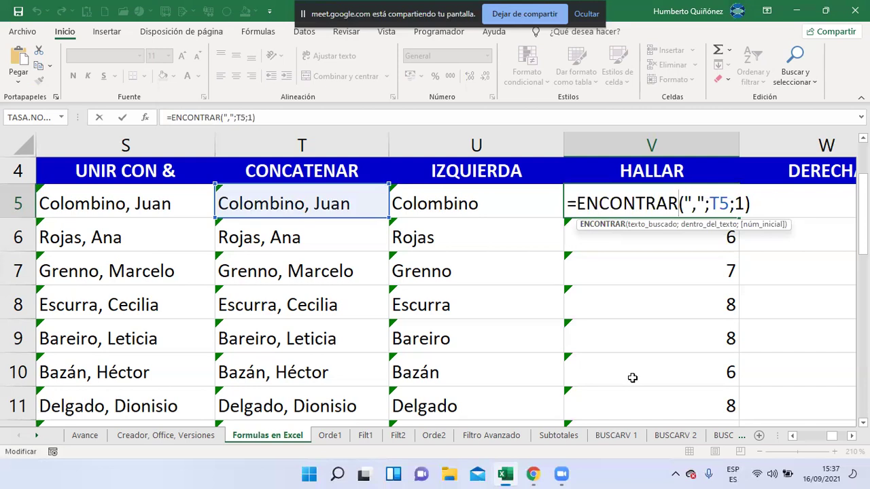
{"action": "key", "text": "ctrl+shift+Left"}
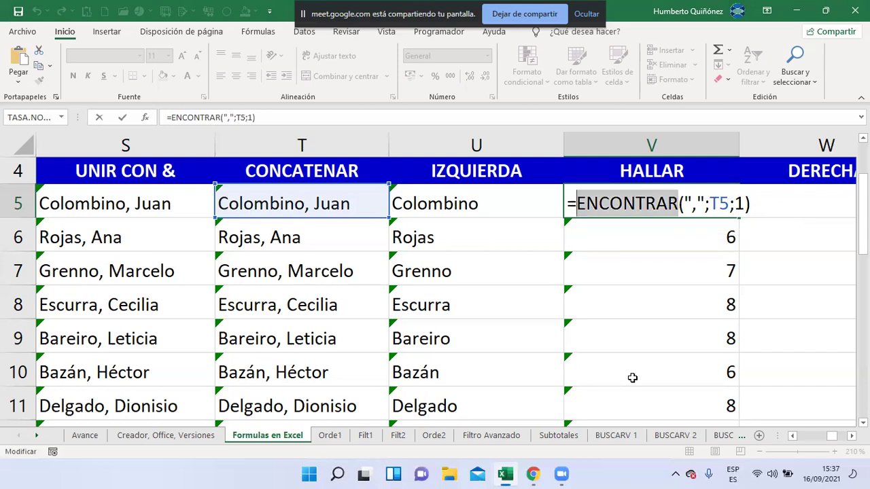
{"action": "type", "text": "hallar"}
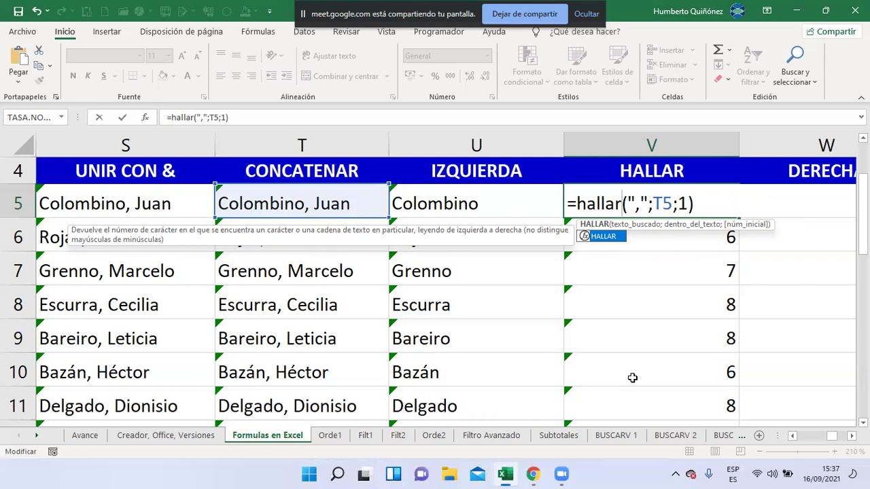
{"action": "key", "text": "BackSpace"}
{"action": "key", "text": "BackSpace"}
{"action": "key", "text": "BackSpace"}
{"action": "key", "text": "BackSpace"}
{"action": "key", "text": "BackSpace"}
{"action": "key", "text": "BackSpace"}
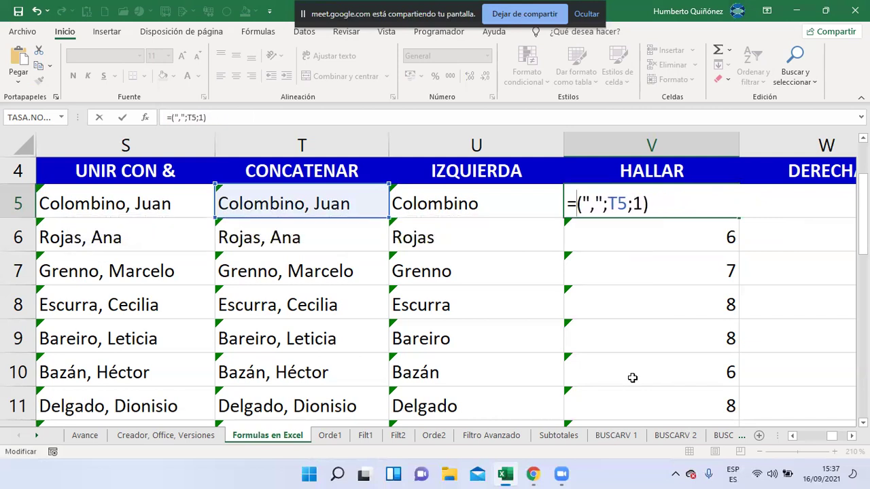
{"action": "type", "text": "encontrar"}
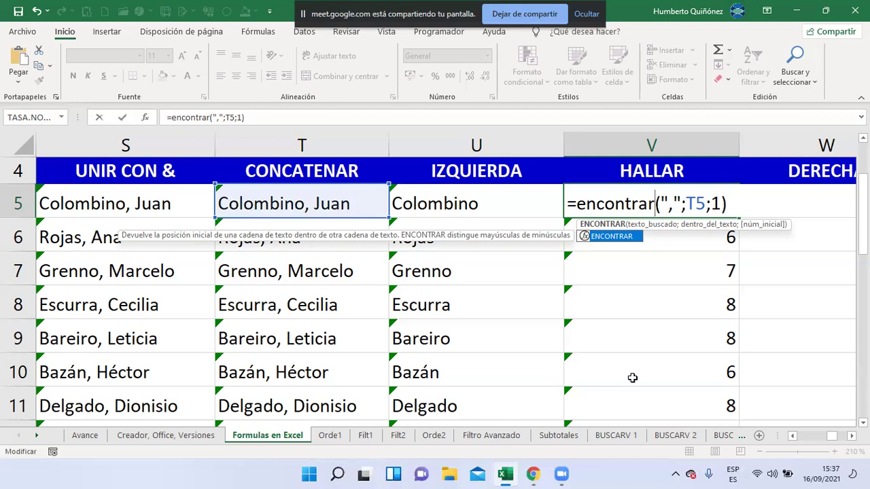
{"action": "key", "text": "Left"}
{"action": "key", "text": "Left"}
{"action": "key", "text": "Left"}
{"action": "key", "text": "Left"}
{"action": "key", "text": "Left"}
{"action": "key", "text": "Left"}
{"action": "key", "text": "Left"}
{"action": "key", "text": "Left"}
{"action": "key", "text": "Left"}
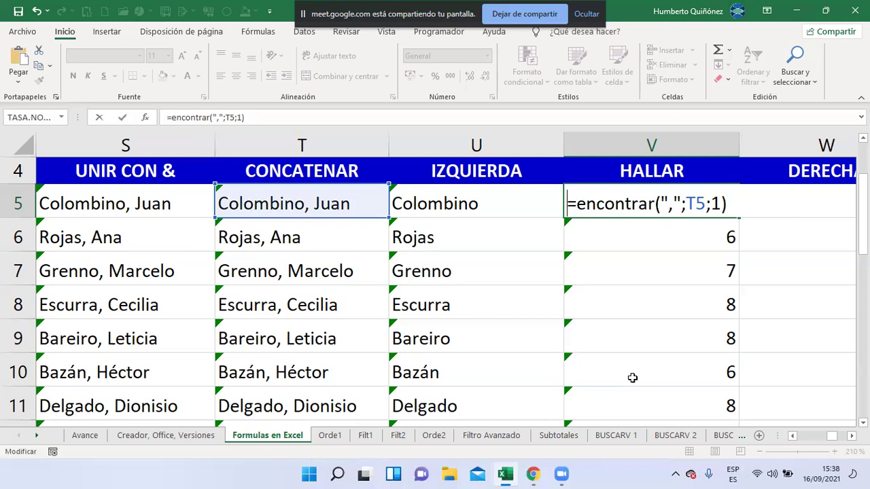
{"action": "key", "text": "Right"}
{"action": "key", "text": "Right"}
{"action": "key", "text": "Right"}
{"action": "key", "text": "Right"}
{"action": "key", "text": "Right"}
{"action": "key", "text": "Right"}
{"action": "key", "text": "Right"}
{"action": "key", "text": "Right"}
{"action": "key", "text": "Right"}
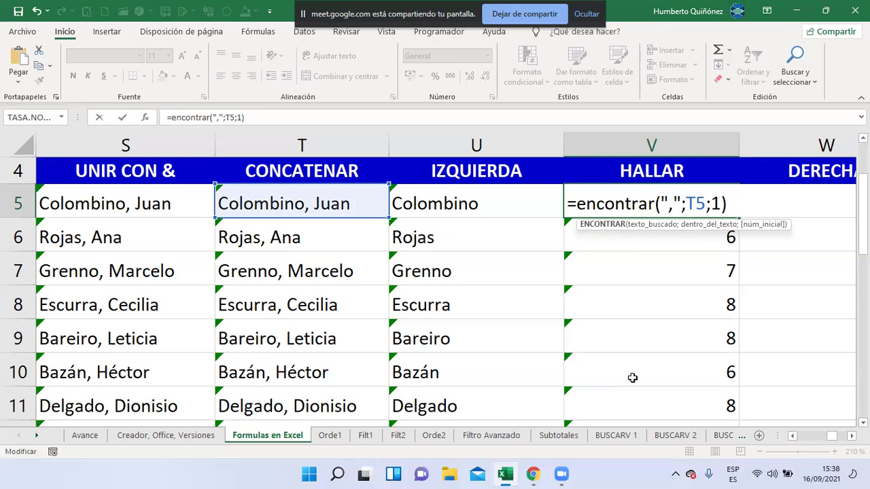
{"action": "key", "text": "Right"}
{"action": "key", "text": "Right"}
{"action": "key", "text": "Right"}
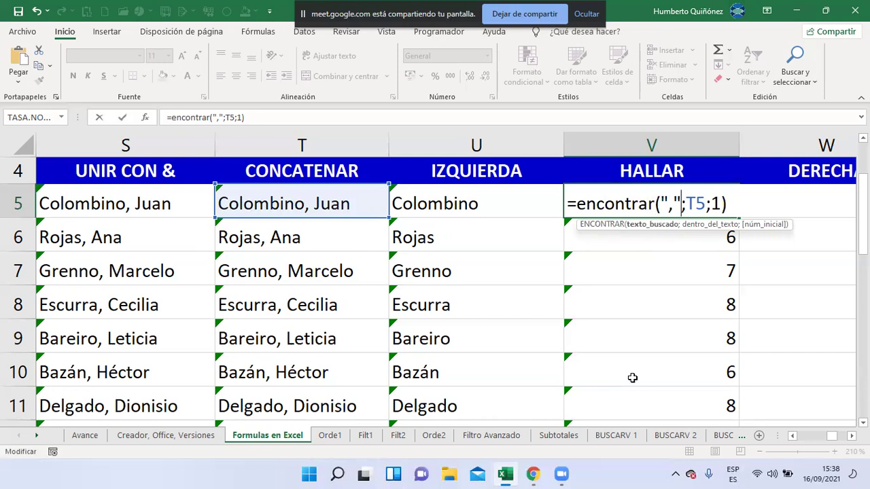
{"action": "key", "text": "Right"}
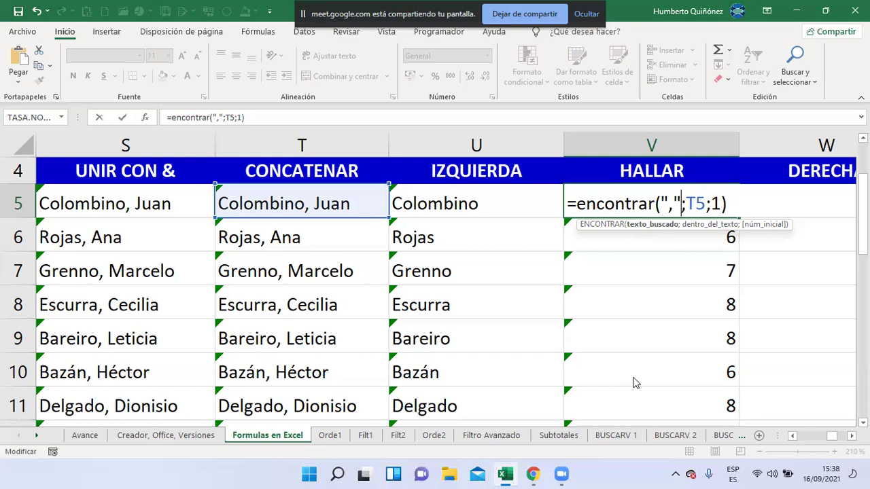
- Commit =ENCONTRAR(",";T5;1) in V5, returning 10, and bring the Google Meet window forward
{"action": "key", "text": "Return"}
{"action": "key", "text": "Up"}
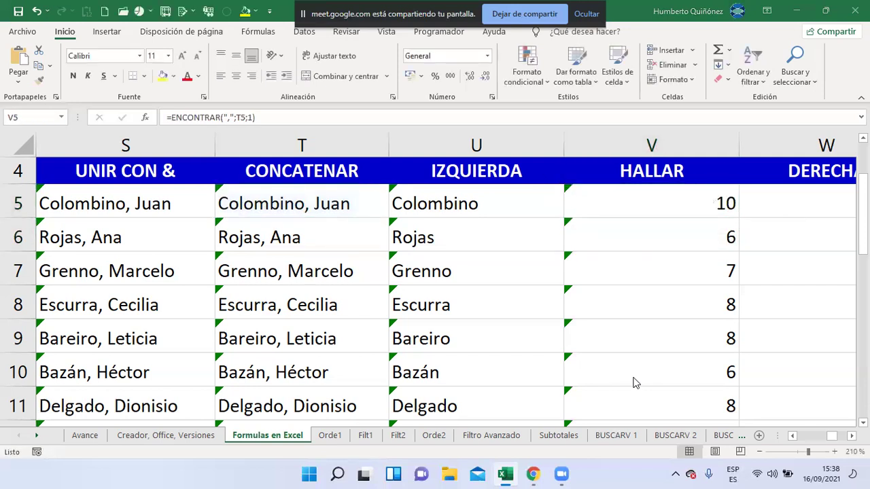
{"action": "key", "text": "alt+Tab"}
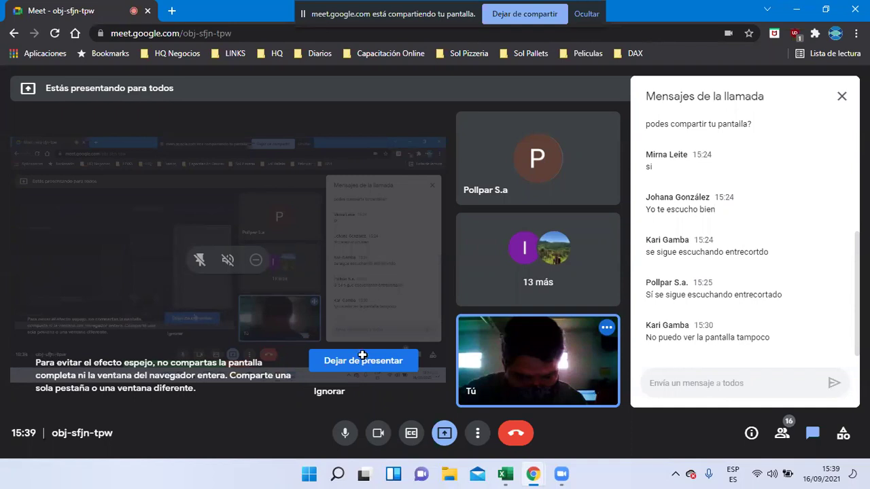
- Switch from the Google Meet call back to the Excel workbook
{"action": "key", "text": "alt+Tab"}
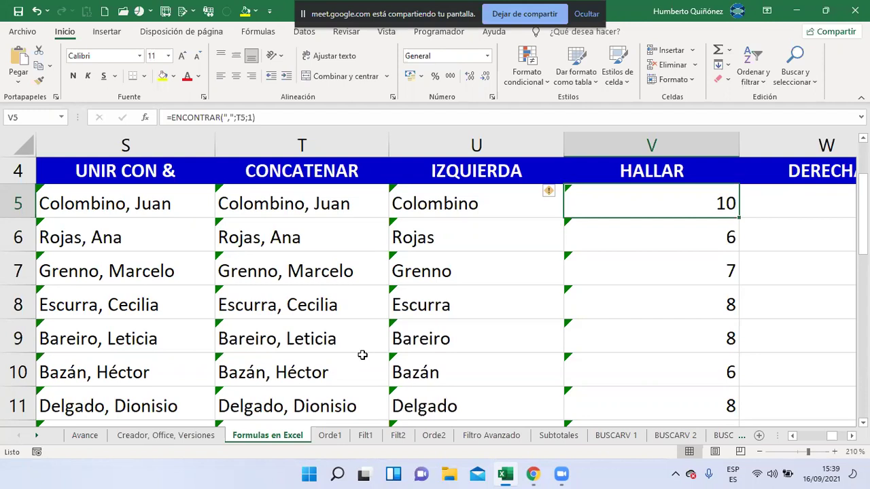
- Retype the double quotes around the comma in V5's ENCONTRAR formula and try committing it
{"action": "key", "text": "XF86AudioRaiseVolume"}
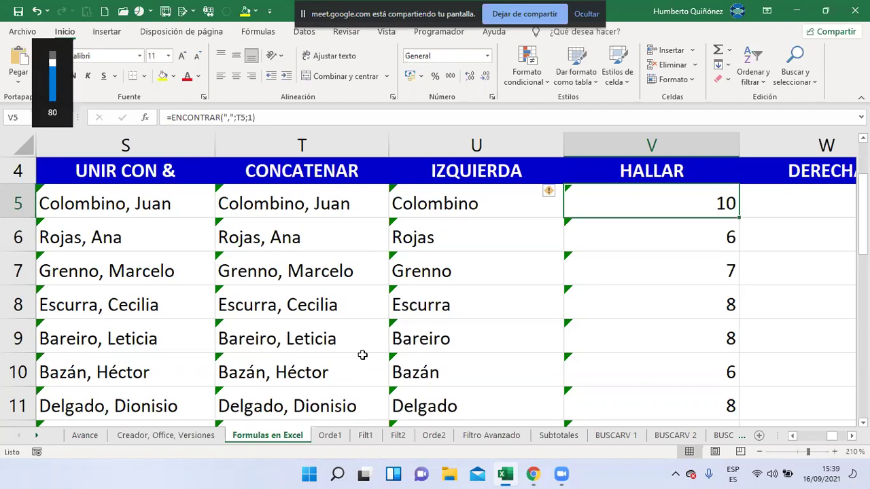
{"action": "key", "text": "F2"}
{"action": "key", "text": "Left"}
{"action": "key", "text": "Left"}
{"action": "key", "text": "Left"}
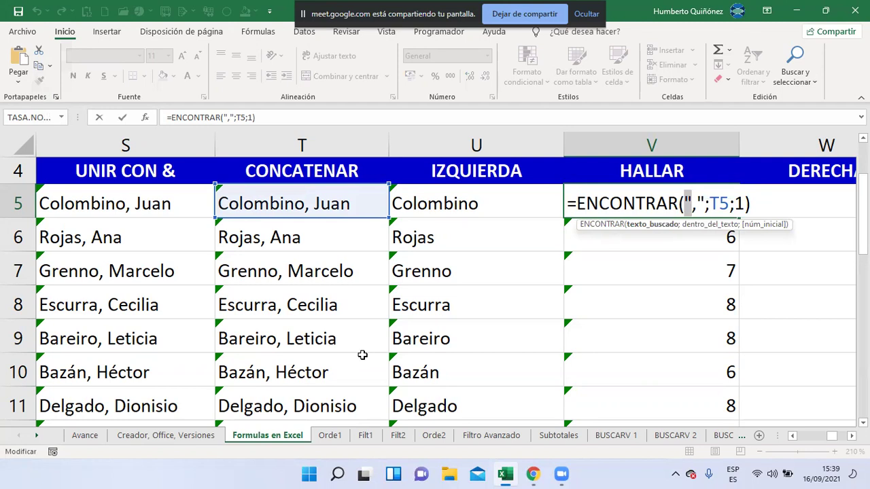
{"action": "type", "text": "?"}
{"action": "key", "text": "BackSpace"}
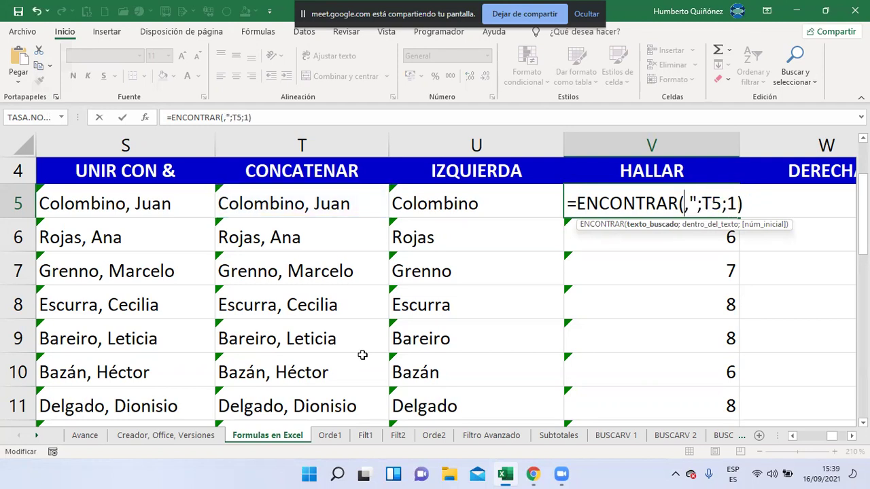
{"action": "type", "text": "'"}
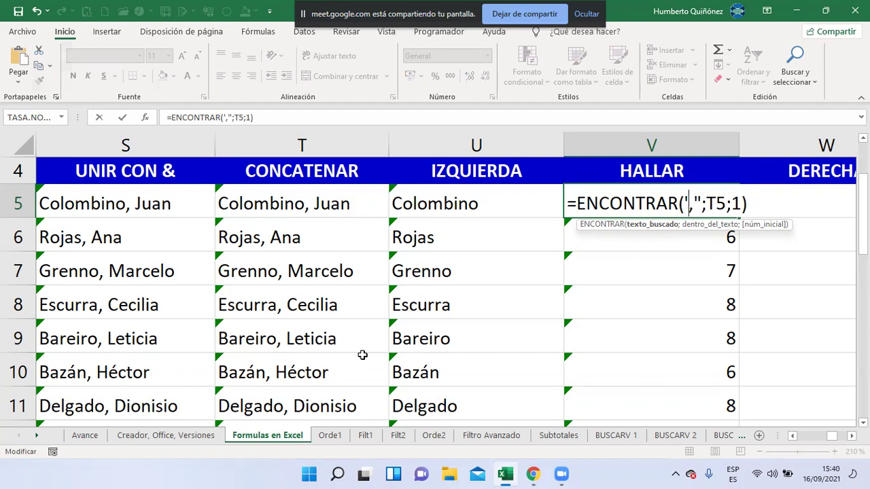
{"action": "key", "text": "BackSpace"}
{"action": "type", "text": "\""}
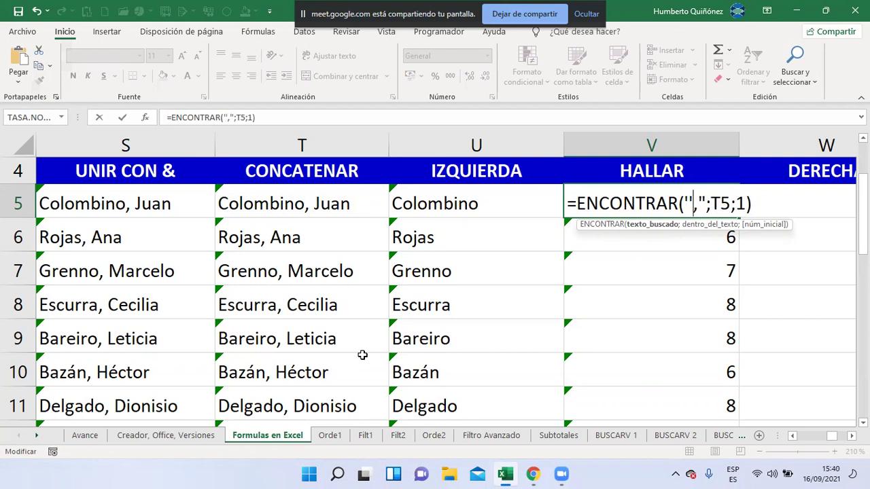
{"action": "key", "text": "Right"}
{"action": "key", "text": "shift+Right"}
{"action": "key", "text": "BackSpace"}
{"action": "type", "text": "\""}
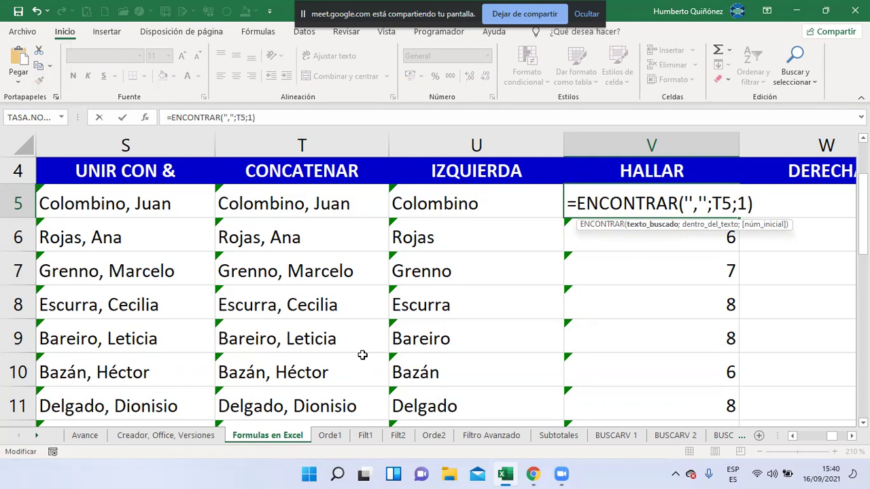
{"action": "key", "text": "Return"}
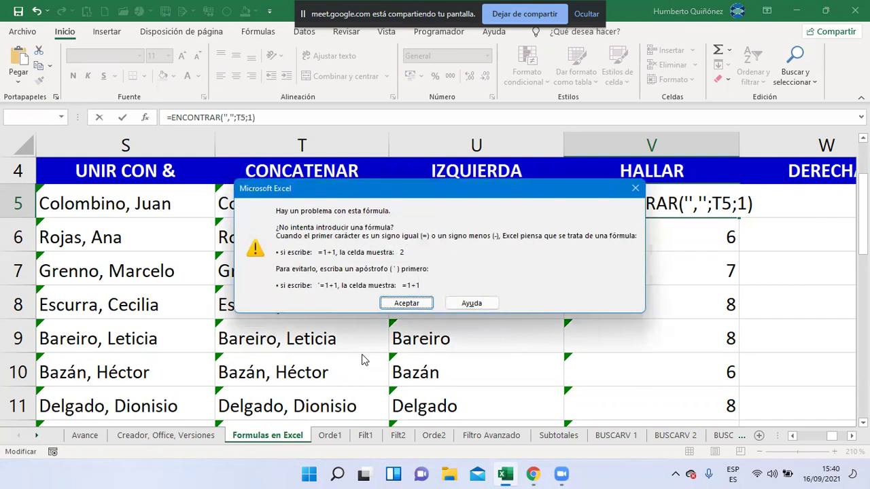
- Dismiss the formula error and fix the opening quote so V5 returns 10
{"action": "key", "text": "Return"}
{"action": "key", "text": "Left"}
{"action": "key", "text": "Left"}
{"action": "key", "text": "Left"}
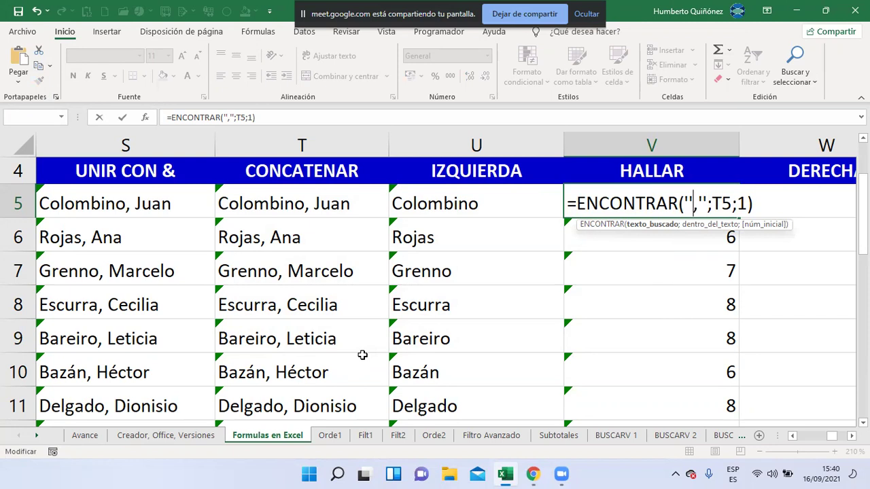
{"action": "key", "text": "Left"}
{"action": "key", "text": "shift+Right"}
{"action": "type", "text": "\""}
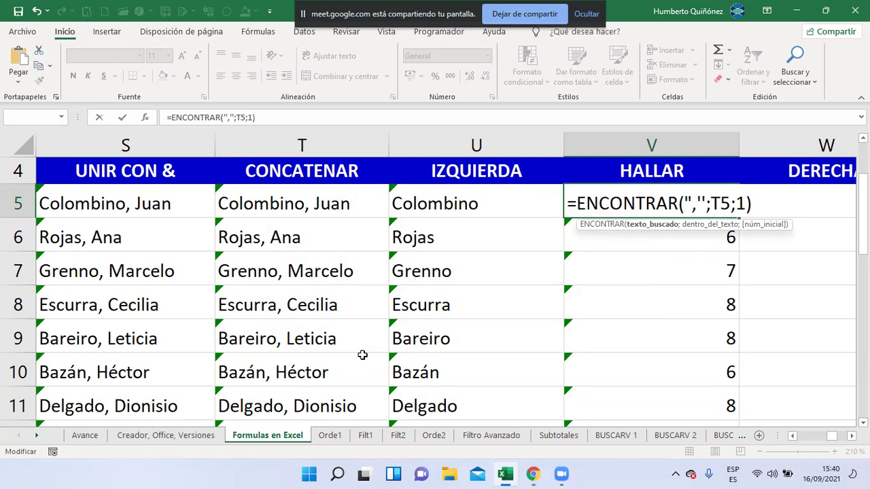
{"action": "key", "text": "Right"}
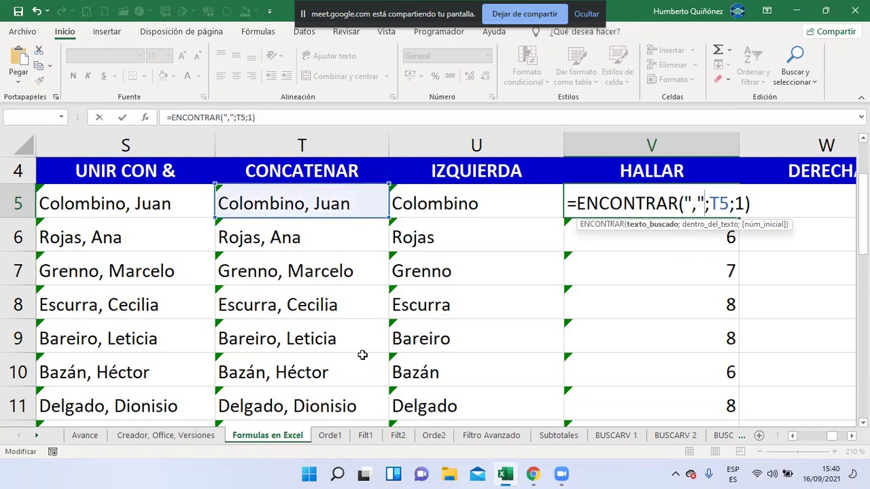
{"action": "key", "text": "ctrl+Return"}
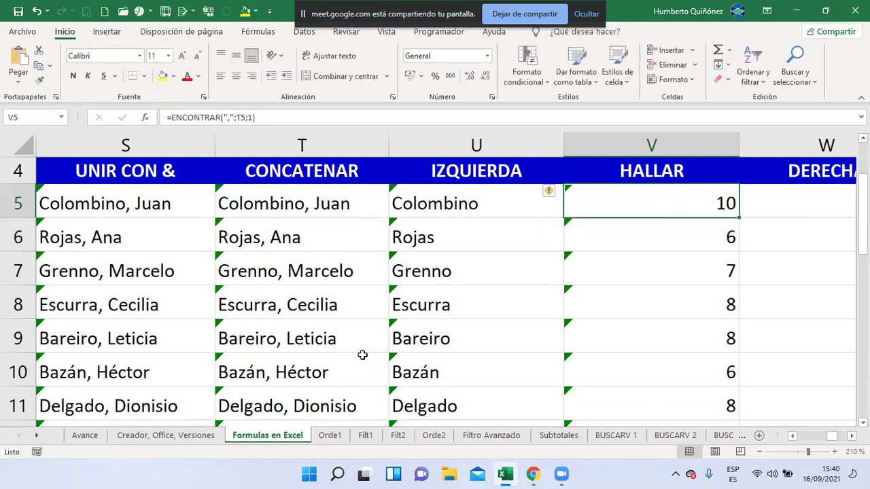
{"action": "key", "text": "alt+Tab"}
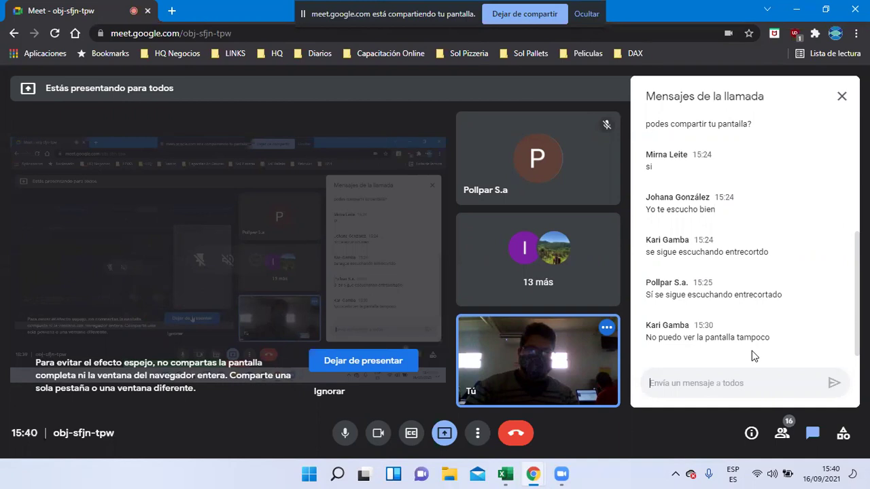
- Return to the Excel workbook showing comma positions 10, 6, 7, 8, 8, 6, 8
{"action": "key", "text": "alt+Tab"}
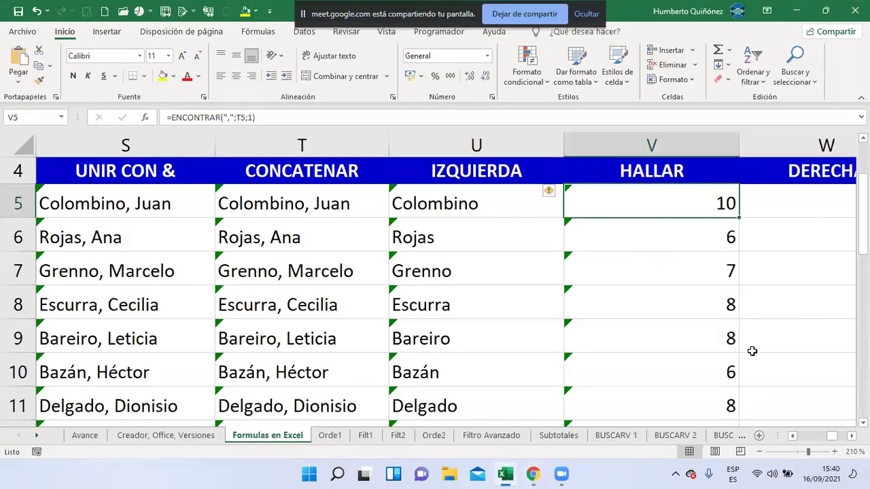
- Replace ENCONTRAR with hallar in V5, giving =HALLAR(",";T5;1) that still returns 10
{"action": "key", "text": "XF86AudioLowerVolume"}
{"action": "key", "text": "XF86AudioLowerVolume"}
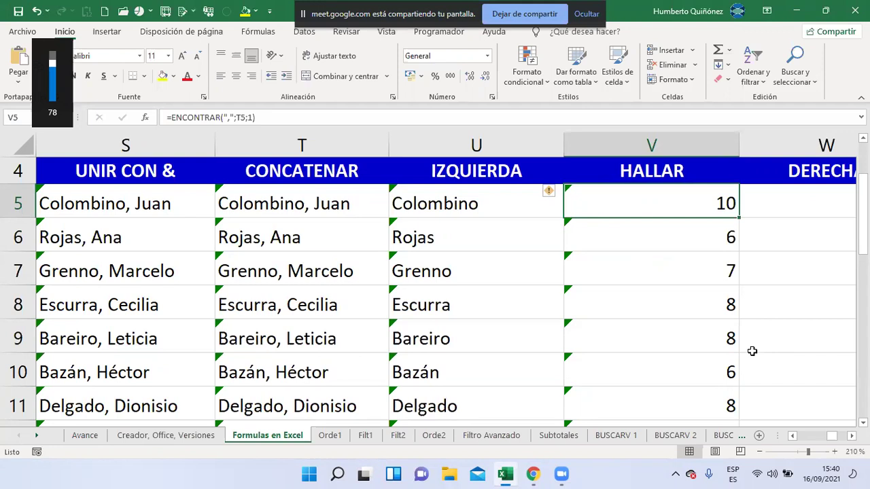
{"action": "key", "text": "F2"}
{"action": "key", "text": "Left"}
{"action": "key", "text": "Left"}
{"action": "key", "text": "Left"}
{"action": "key", "text": "Left"}
{"action": "key", "text": "Left"}
{"action": "key", "text": "Left"}
{"action": "key", "text": "Left"}
{"action": "key", "text": "Left"}
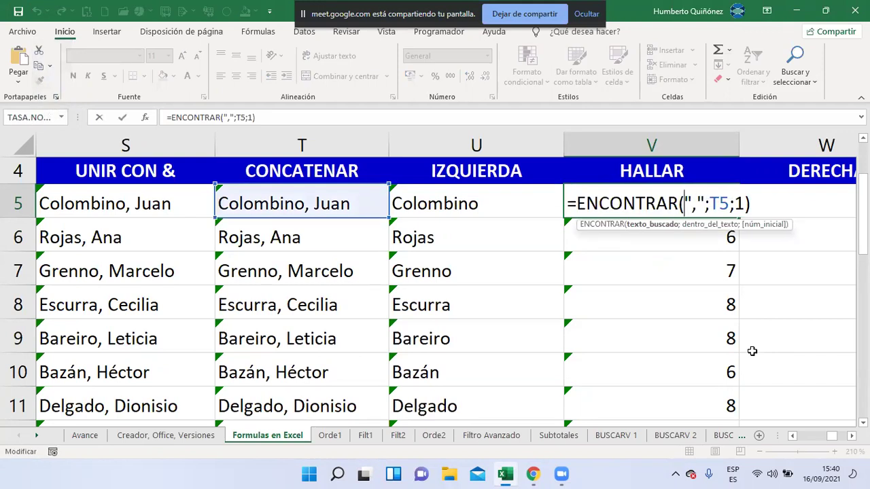
{"action": "key", "text": "Left"}
{"action": "key", "text": "ctrl+shift+Left"}
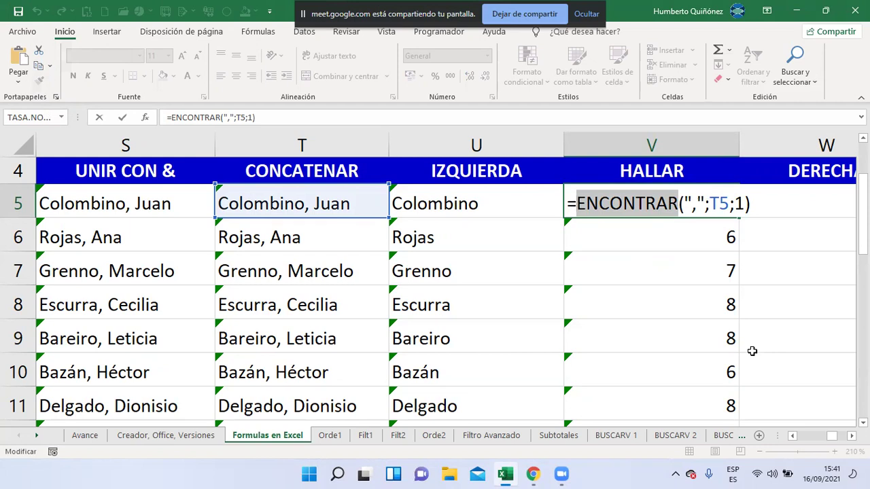
{"action": "type", "text": "halla"}
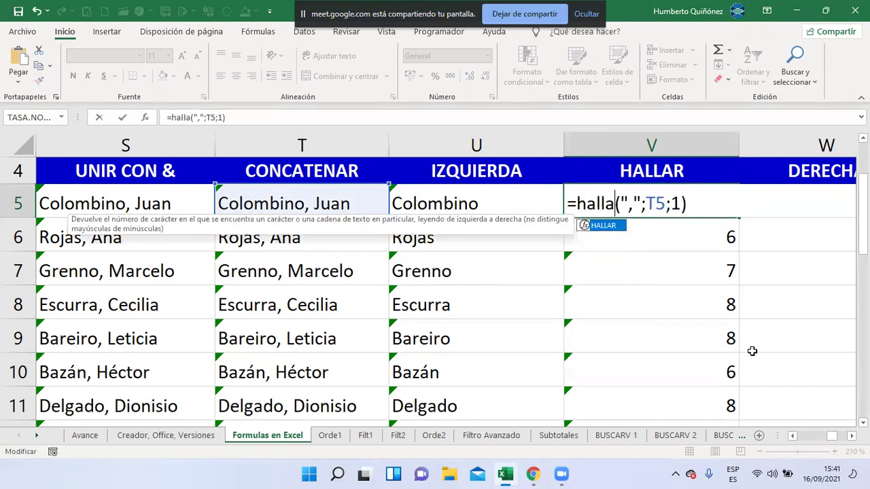
{"action": "type", "text": "r"}
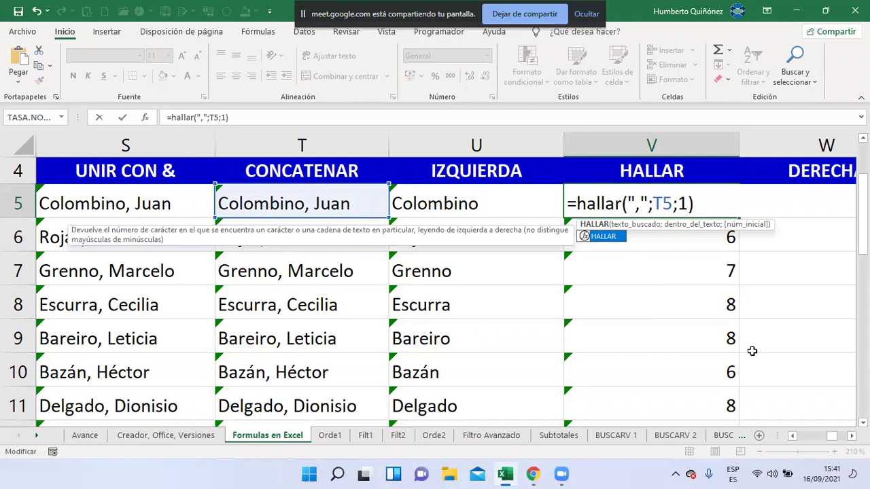
{"action": "key", "text": "Return"}
{"action": "key", "text": "Up"}
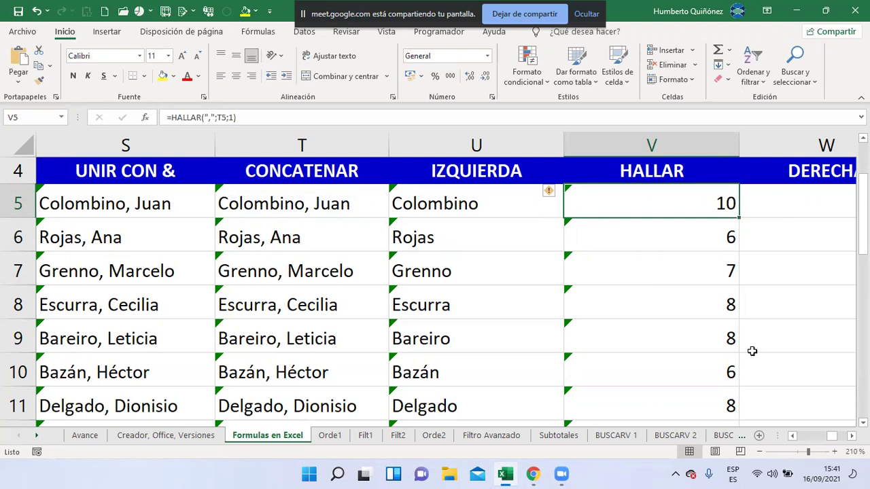
{"action": "key", "text": "Down"}
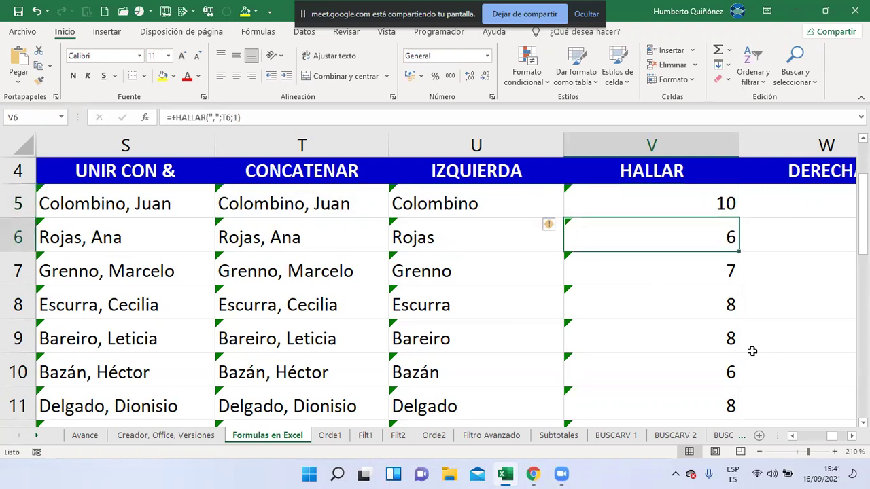
{"action": "key", "text": "Up"}
{"action": "key", "text": "Left"}
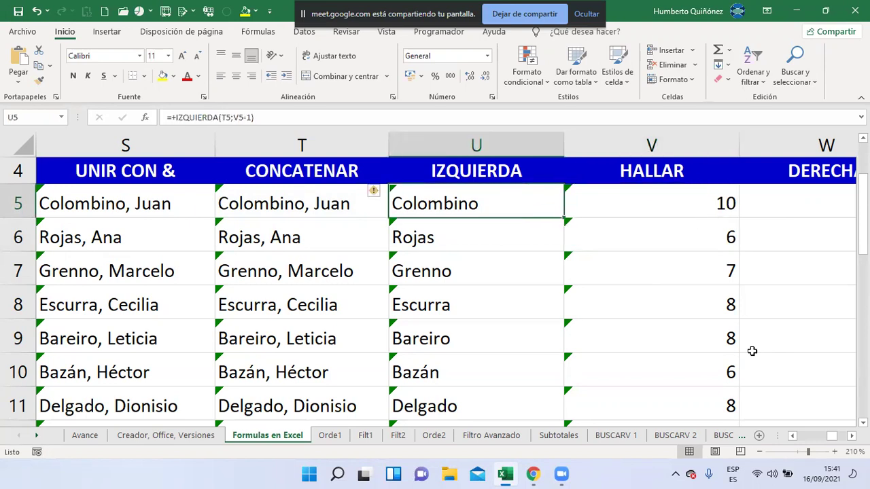
{"action": "key", "text": "Left"}
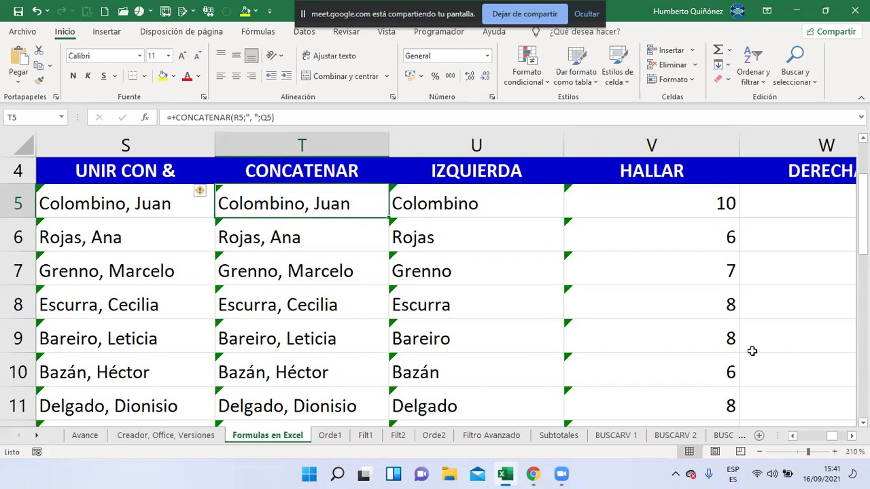
{"action": "key", "text": "Right"}
{"action": "key", "text": "Right"}
{"action": "key", "text": "XF86AudioLowerVolume"}
{"action": "key", "text": "XF86AudioMute"}
{"action": "key", "text": "F2"}
- Change V5's search character from the comma to "!" so it returns #¡VALOR!
{"action": "key", "text": "Left"}
{"action": "key", "text": "Left"}
{"action": "key", "text": "Left"}
{"action": "key", "text": "Left"}
{"action": "key", "text": "Left"}
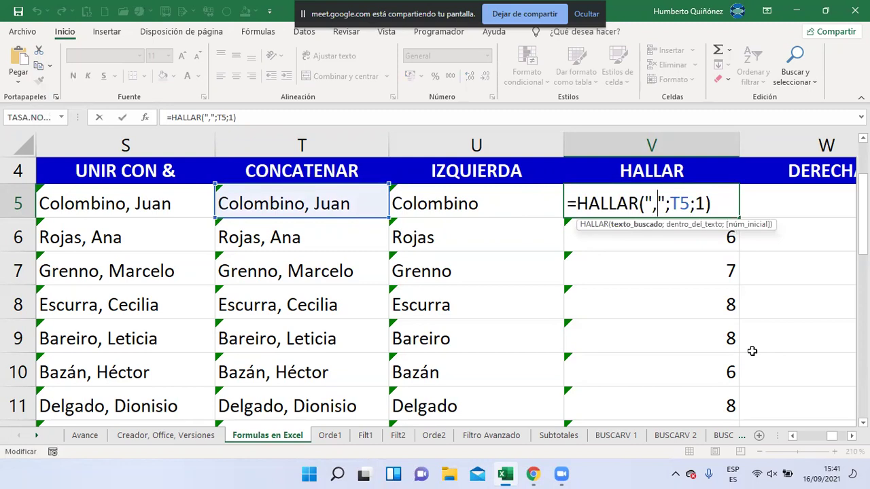
{"action": "key", "text": "shift+Left"}
{"action": "type", "text": "!"}
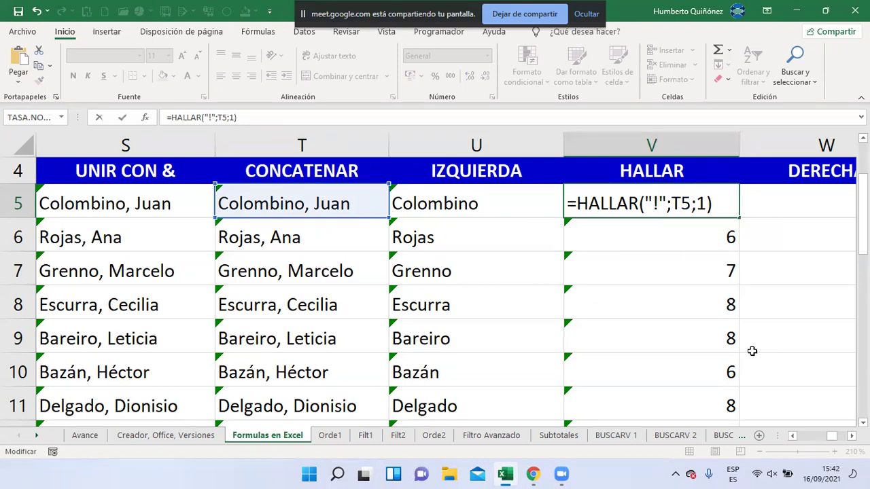
{"action": "key", "text": "Return"}
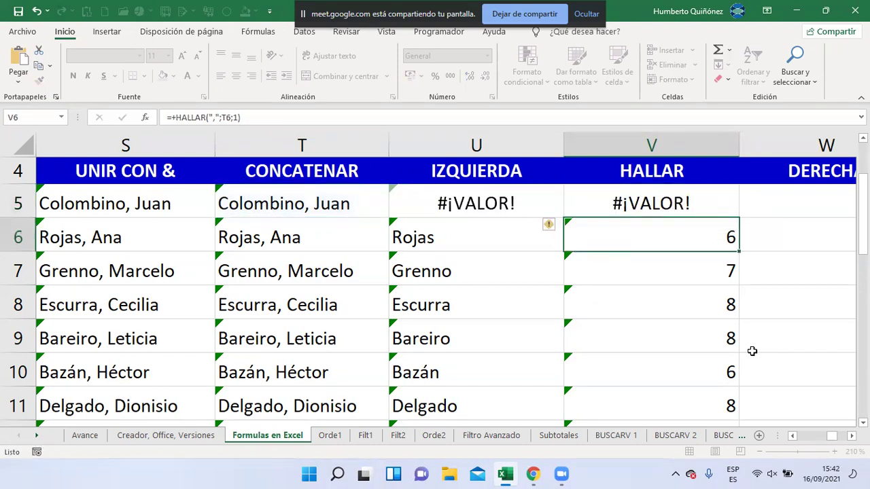
{"action": "key", "text": "Up"}
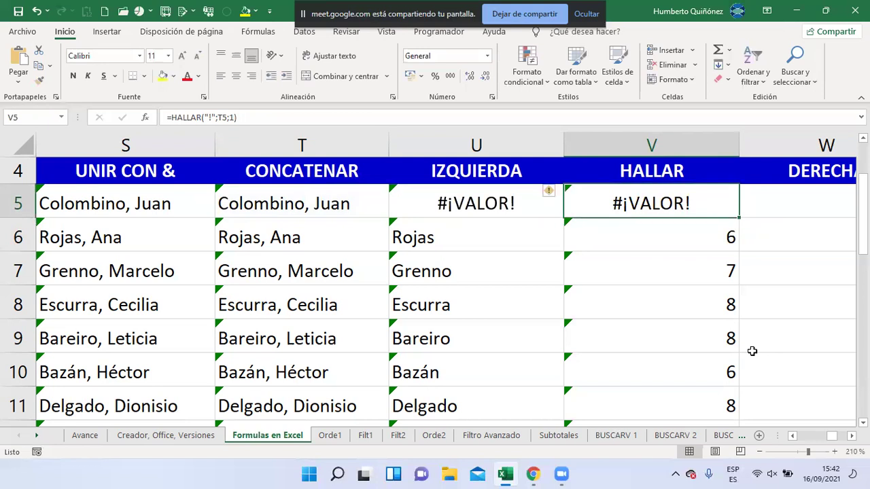
- Restore the comma search text in V5's HALLAR formula so it shows 10 again
{"action": "key", "text": "F2"}
{"action": "key", "text": "Left"}
{"action": "key", "text": "Left"}
{"action": "key", "text": "Left"}
{"action": "key", "text": "Left"}
{"action": "key", "text": "Left"}
{"action": "key", "text": "BackSpace"}
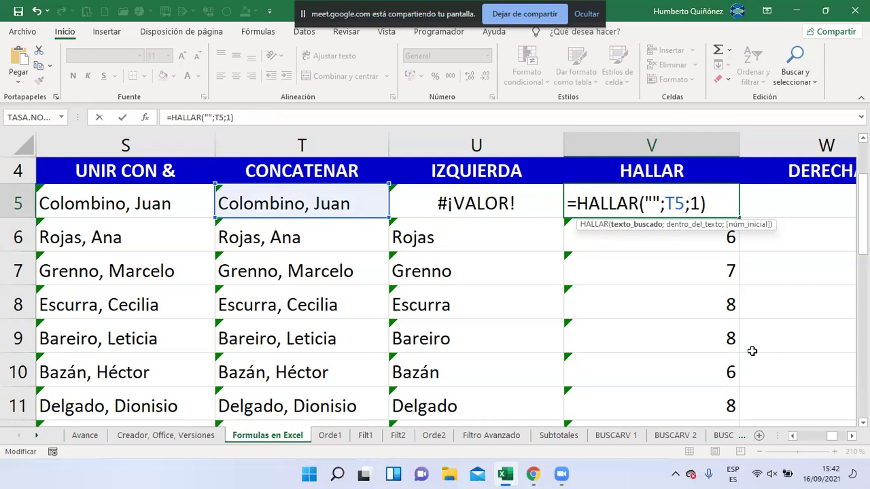
{"action": "key", "text": "ctrl+Return"}
{"action": "key", "text": "Left"}
{"action": "key", "text": "Left"}
{"action": "key", "text": "Left"}
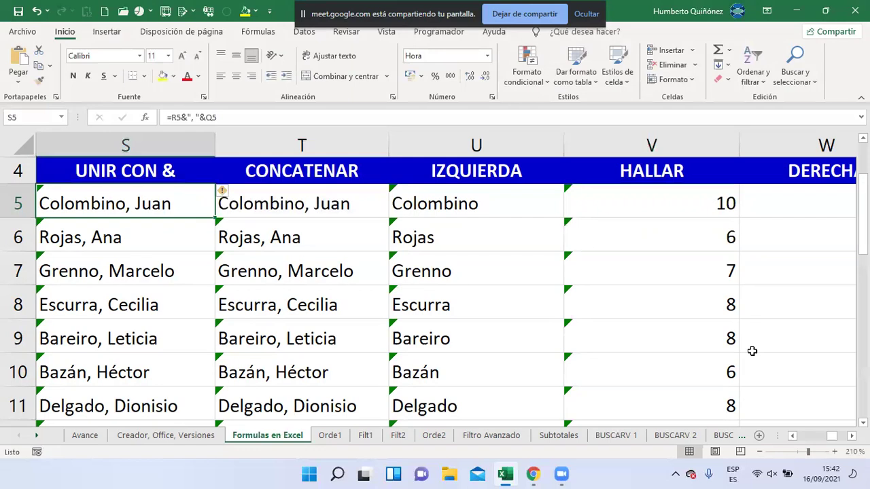
{"action": "key", "text": "Right"}
{"action": "key", "text": "Right"}
{"action": "key", "text": "Left"}
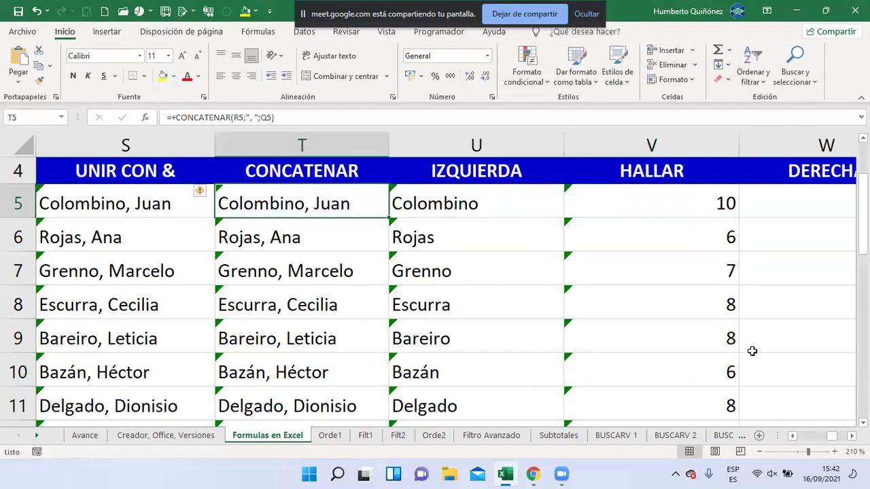
{"action": "key", "text": "XF86AudioLowerVolume"}
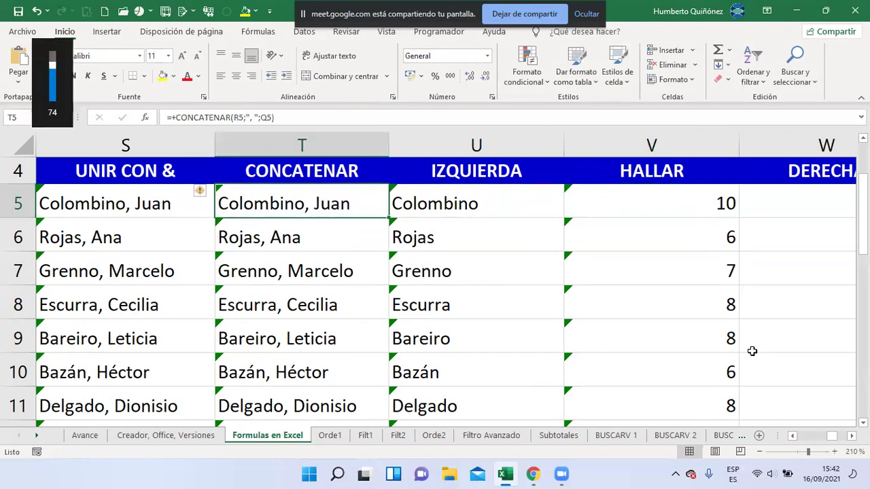
{"action": "key", "text": "F2"}
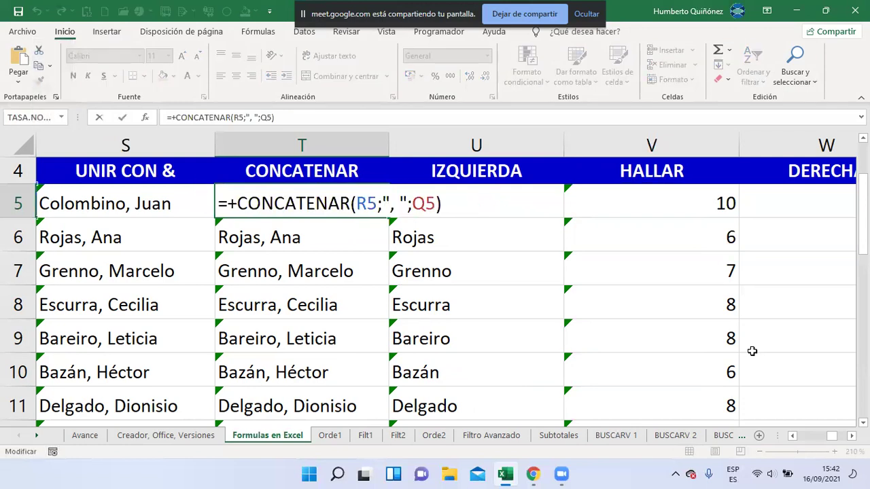
{"action": "key", "text": "Left"}
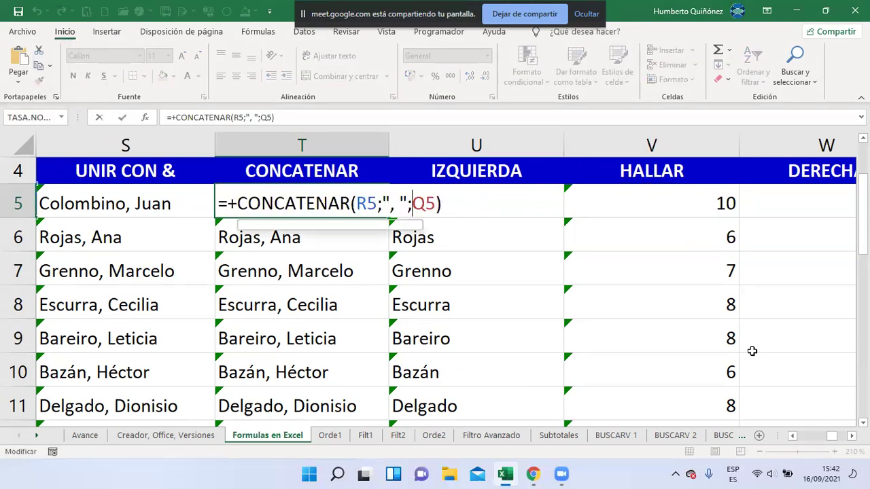
{"action": "key", "text": "Left"}
{"action": "key", "text": "Left"}
{"action": "key", "text": "Left"}
{"action": "key", "text": "Left"}
{"action": "key", "text": "Left"}
{"action": "key", "text": "Left"}
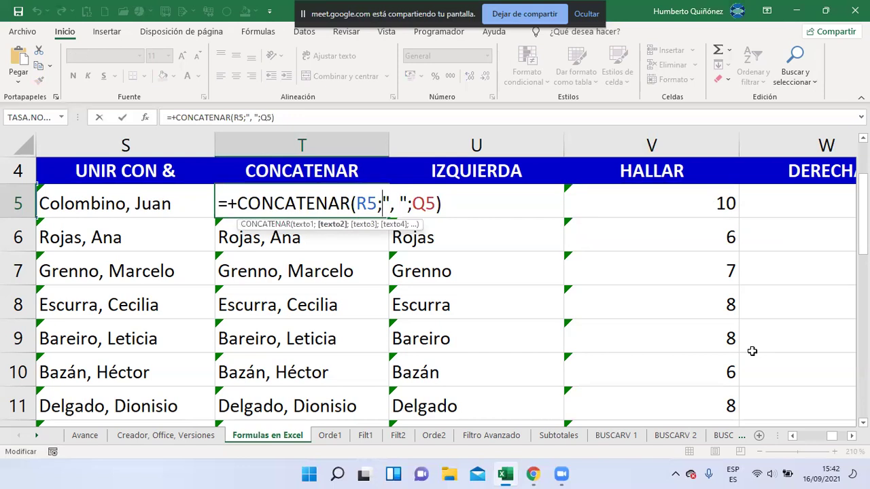
{"action": "key", "text": "Escape"}
{"action": "key", "text": "Left"}
{"action": "key", "text": "Left"}
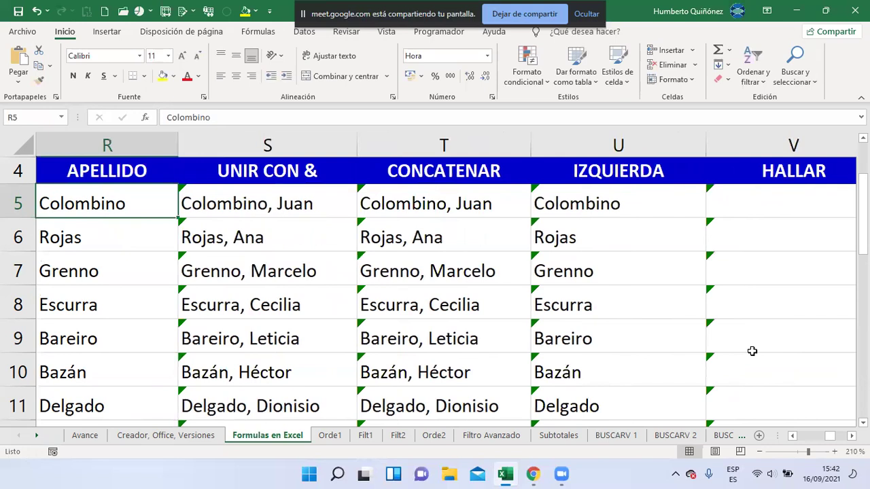
{"action": "key", "text": "Left"}
{"action": "key", "text": "Right"}
{"action": "key", "text": "Right"}
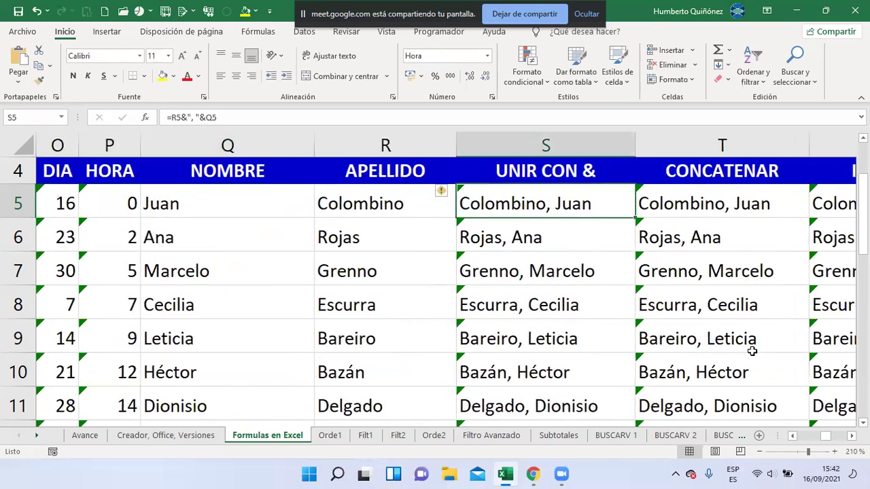
{"action": "key", "text": "Right"}
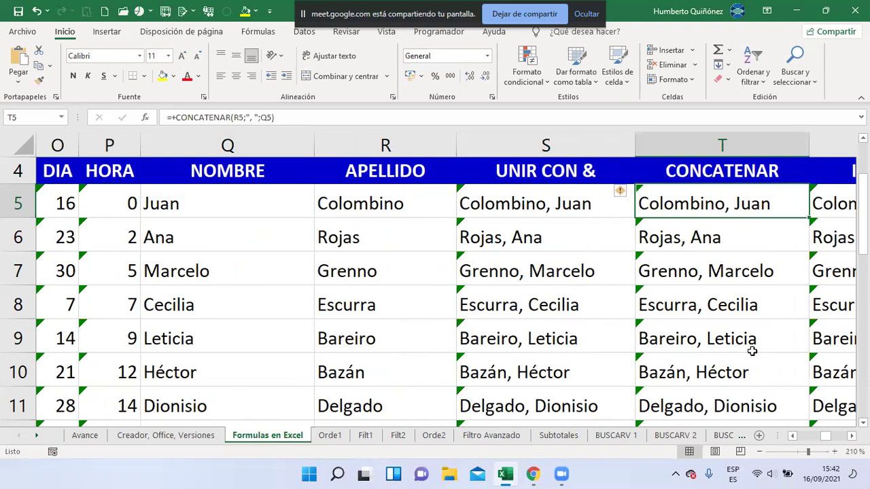
{"action": "key", "text": "F2"}
{"action": "key", "text": "Up"}
{"action": "key", "text": "Right"}
{"action": "key", "text": "Right"}
{"action": "key", "text": "Right"}
{"action": "key", "text": "Right"}
{"action": "key", "text": "Right"}
{"action": "key", "text": "Right"}
{"action": "key", "text": "Right"}
{"action": "key", "text": "Right"}
{"action": "key", "text": "Right"}
{"action": "key", "text": "Right"}
{"action": "key", "text": "Right"}
{"action": "key", "text": "Right"}
{"action": "key", "text": "Right"}
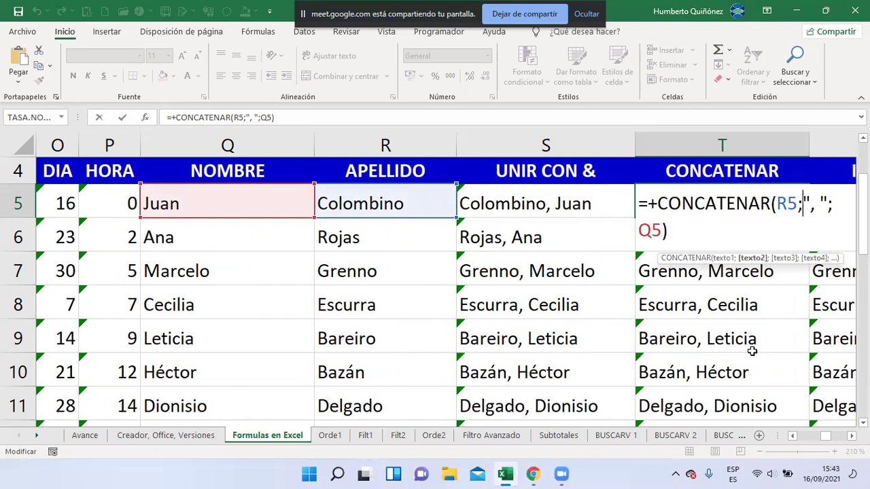
{"action": "key", "text": "Right"}
{"action": "key", "text": "Right"}
{"action": "key", "text": "Right"}
{"action": "key", "text": "Right"}
{"action": "key", "text": "Right"}
{"action": "key", "text": "Right"}
{"action": "key", "text": "Return"}
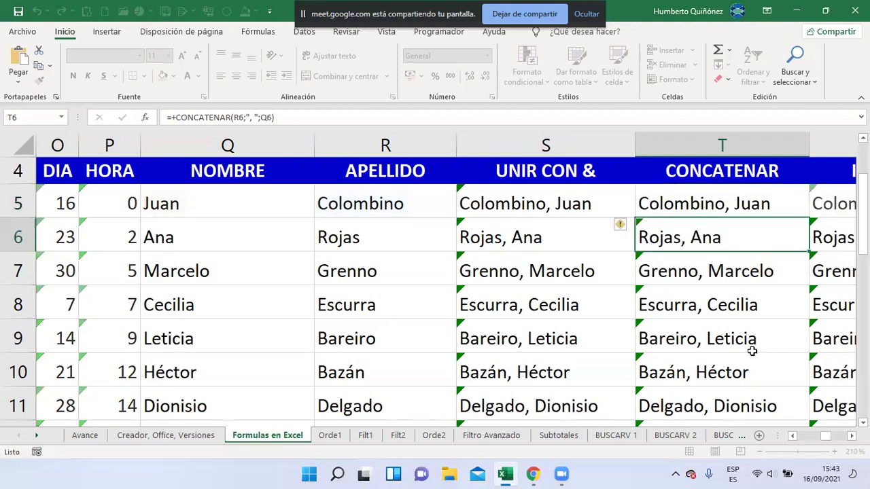
{"action": "key", "text": "Up"}
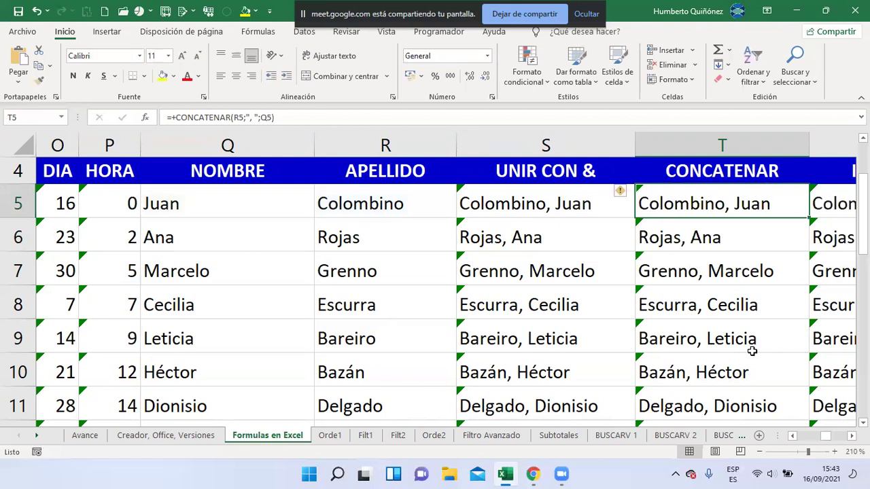
{"action": "key", "text": "Right"}
{"action": "key", "text": "Right"}
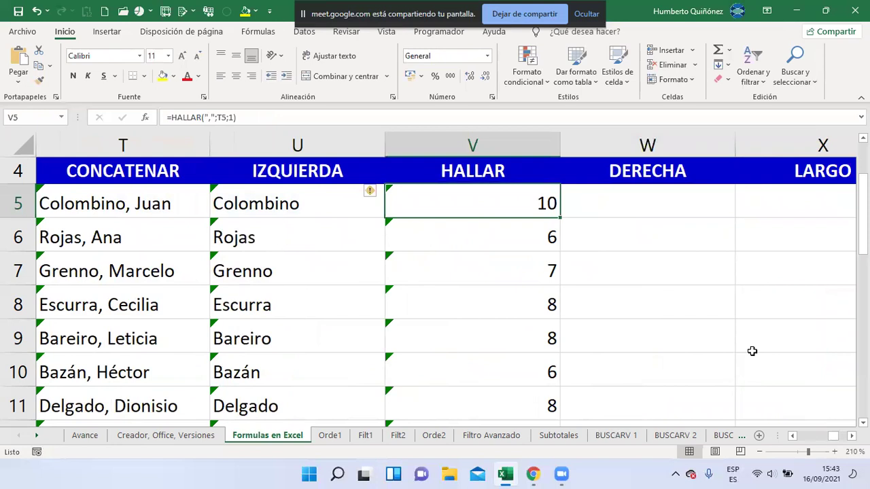
{"action": "key", "text": "Left"}
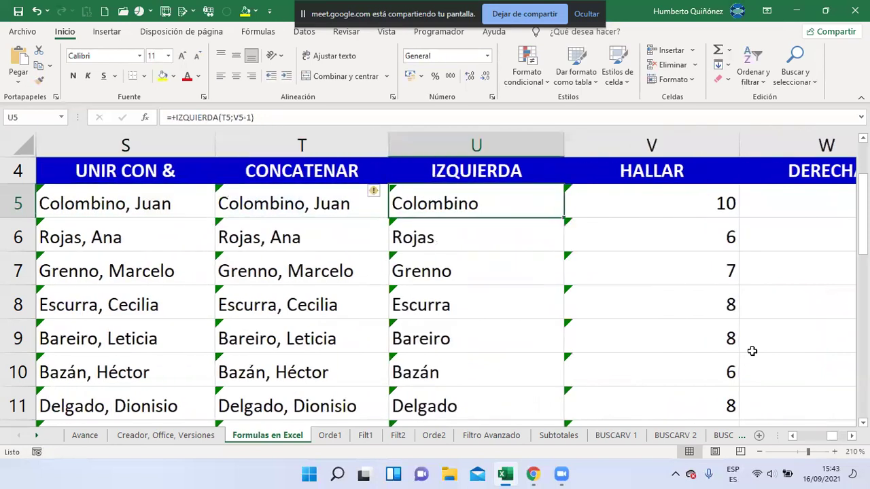
{"action": "key", "text": "Left"}
{"action": "key", "text": "Left"}
{"action": "key", "text": "Down"}
{"action": "key", "text": "Up"}
{"action": "key", "text": "Left"}
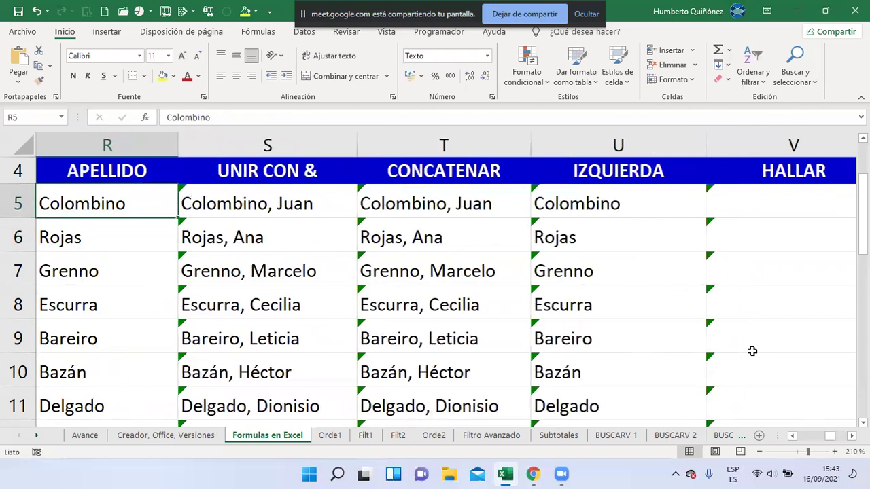
{"action": "key", "text": "Right"}
{"action": "key", "text": "Right"}
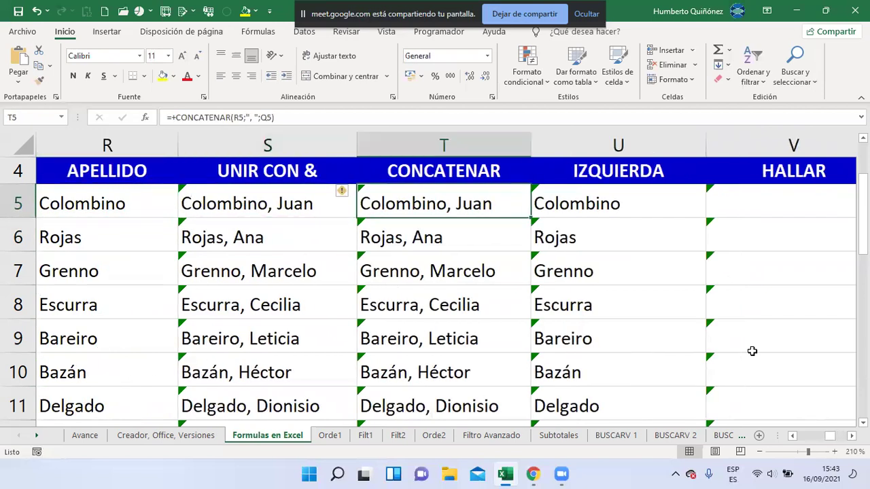
{"action": "key", "text": "Down"}
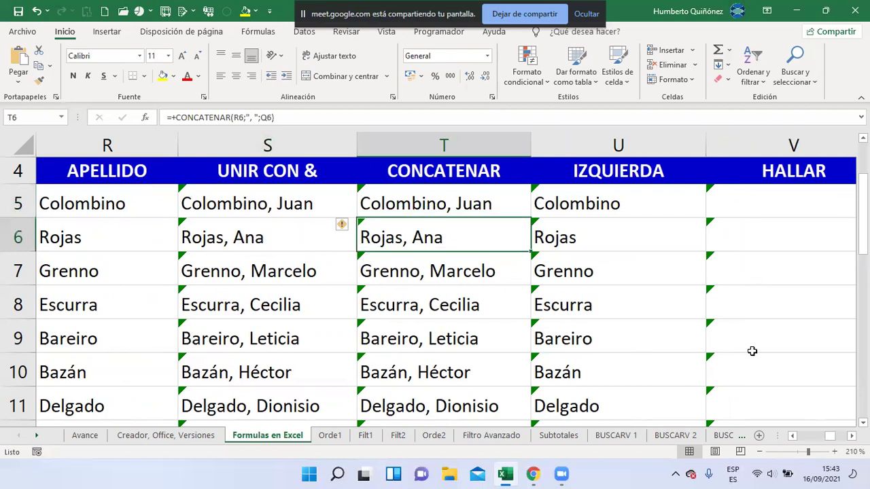
{"action": "key", "text": "Down"}
{"action": "key", "text": "Down"}
{"action": "key", "text": "Down"}
{"action": "key", "text": "Down"}
{"action": "key", "text": "Down"}
{"action": "key", "text": "Down"}
{"action": "key", "text": "Up"}
{"action": "key", "text": "Up"}
{"action": "key", "text": "Up"}
{"action": "key", "text": "Up"}
{"action": "key", "text": "Up"}
{"action": "key", "text": "Up"}
{"action": "key", "text": "Up"}
{"action": "key", "text": "Up"}
{"action": "key", "text": "Up"}
{"action": "key", "text": "Up"}
{"action": "key", "text": "Up"}
{"action": "key", "text": "Up"}
{"action": "key", "text": "Up"}
{"action": "key", "text": "Up"}
{"action": "key", "text": "Down"}
{"action": "key", "text": "Right"}
{"action": "key", "text": "Right"}
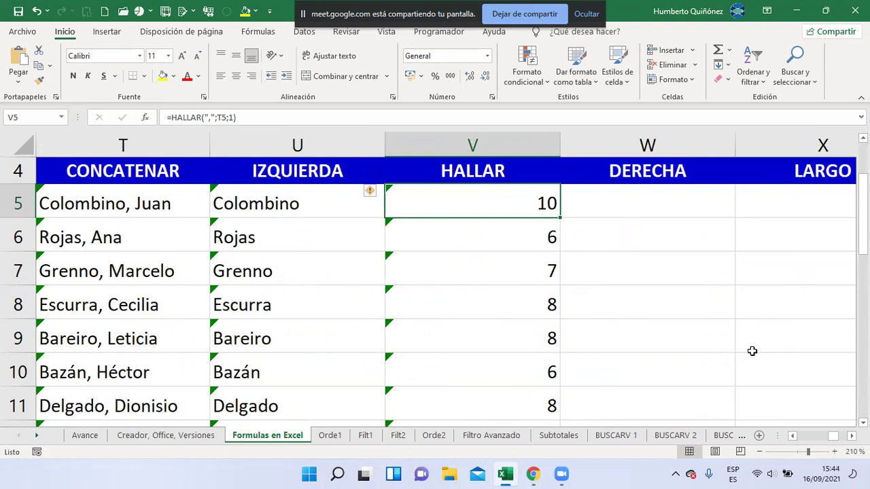
{"action": "key", "text": "Down"}
{"action": "key", "text": "Down"}
{"action": "key", "text": "Down"}
{"action": "key", "text": "Down"}
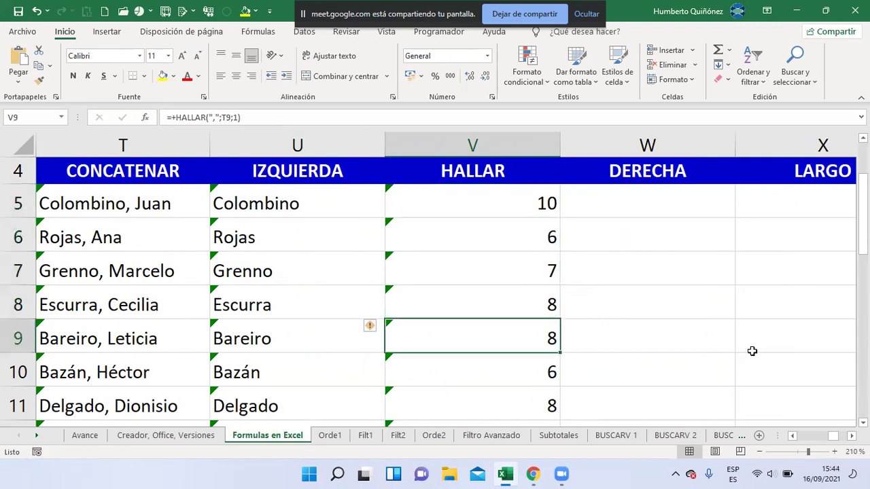
{"action": "key", "text": "Down"}
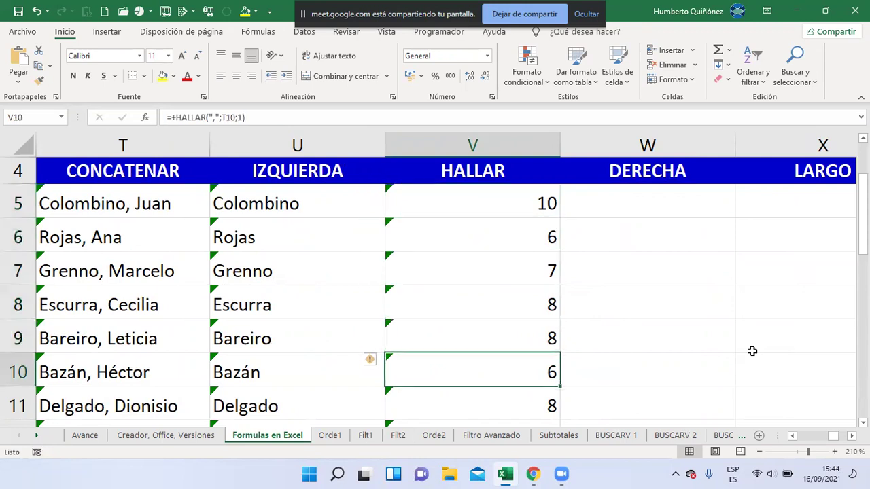